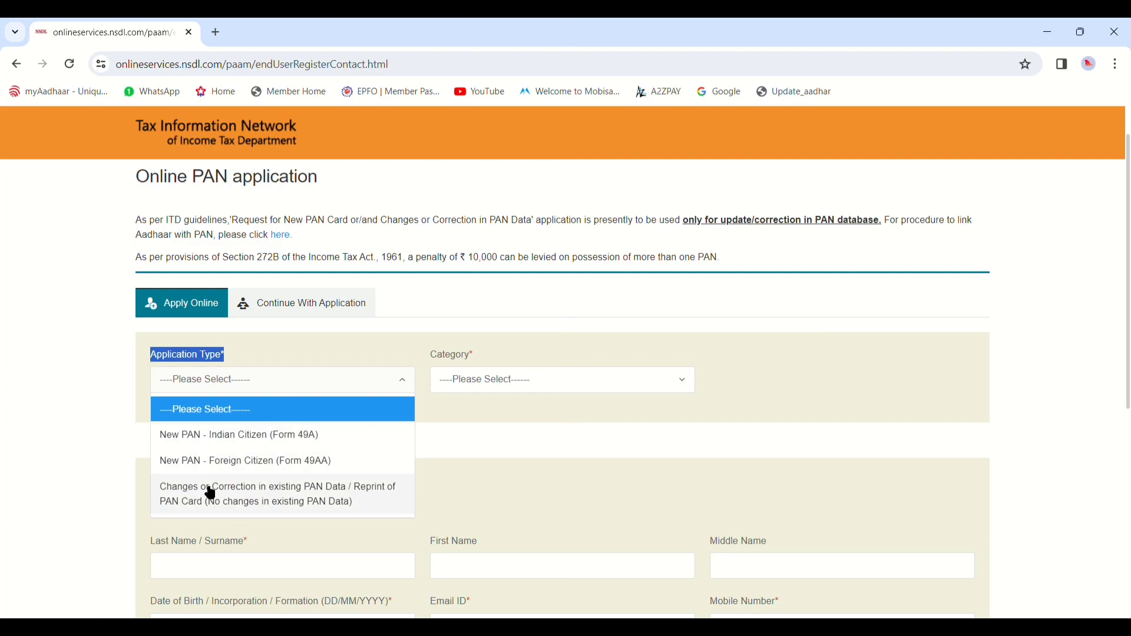
# Choose the Changes or Correction application type, with category INDIVIDUAL and title Smt
pyautogui.click(321, 501)
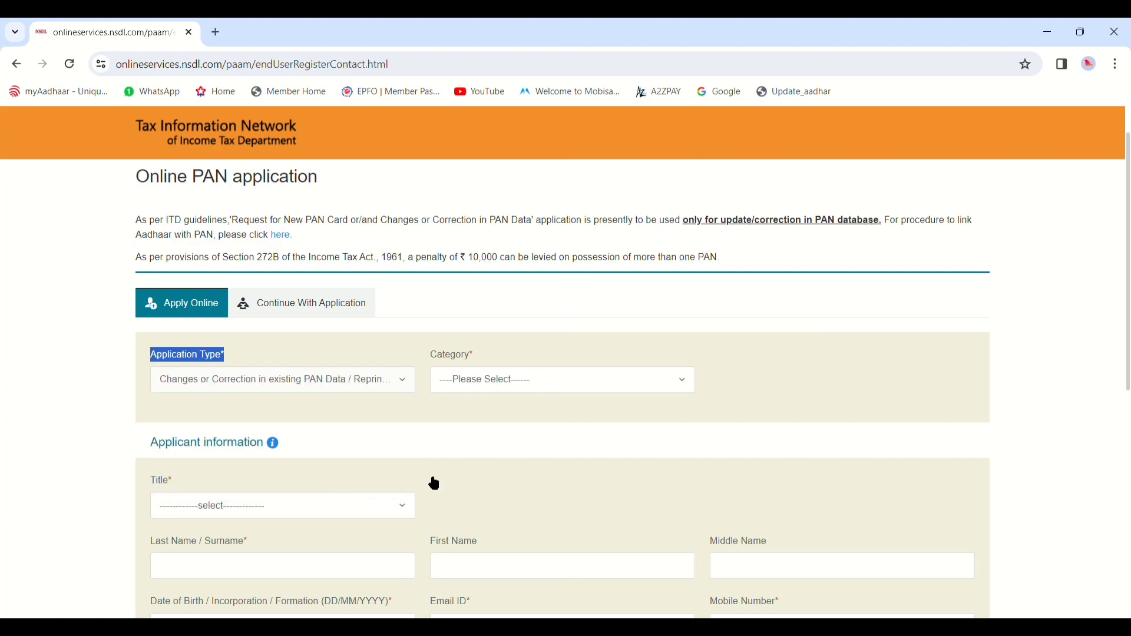
pyautogui.click(495, 380)
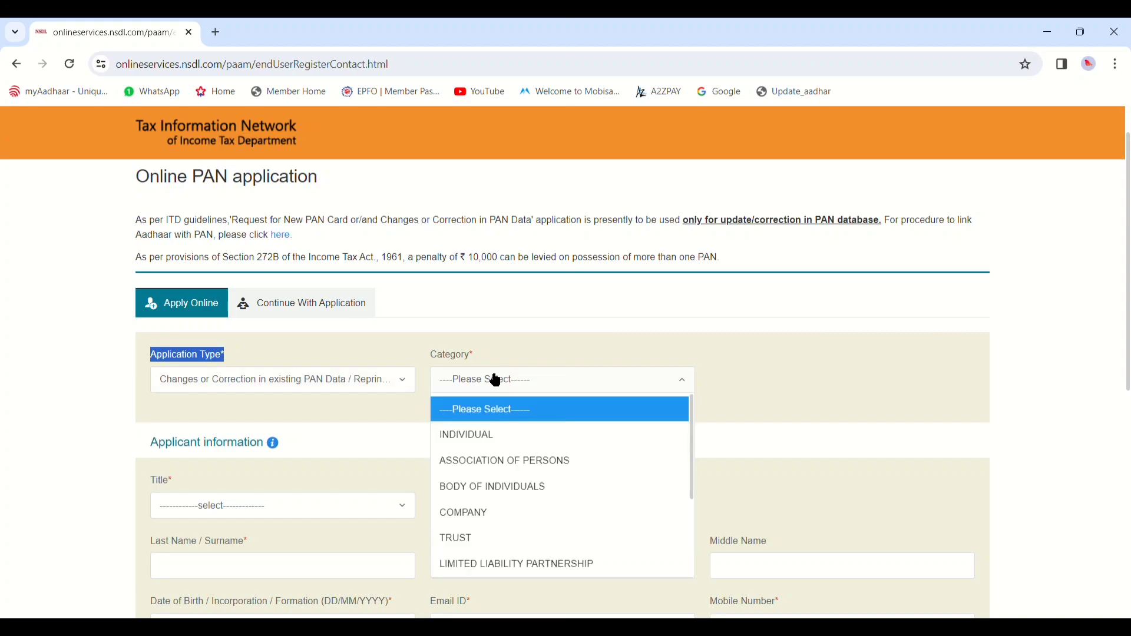
pyautogui.click(500, 435)
pyautogui.scroll(1, 752, 349)
pyautogui.scroll(-5, 752, 349)
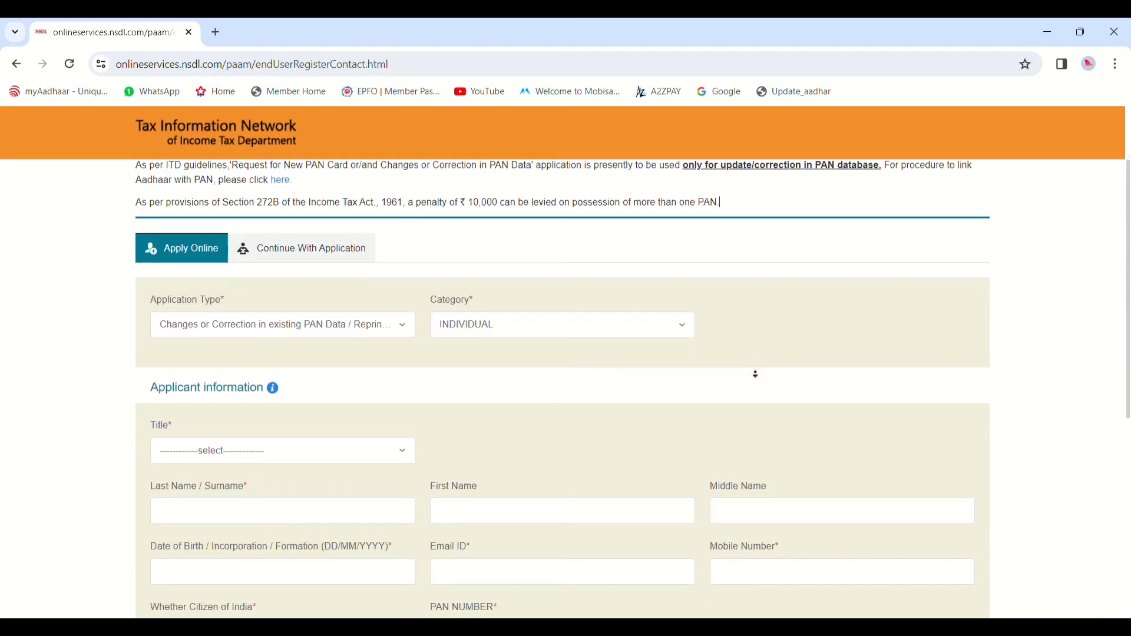
pyautogui.click(203, 276)
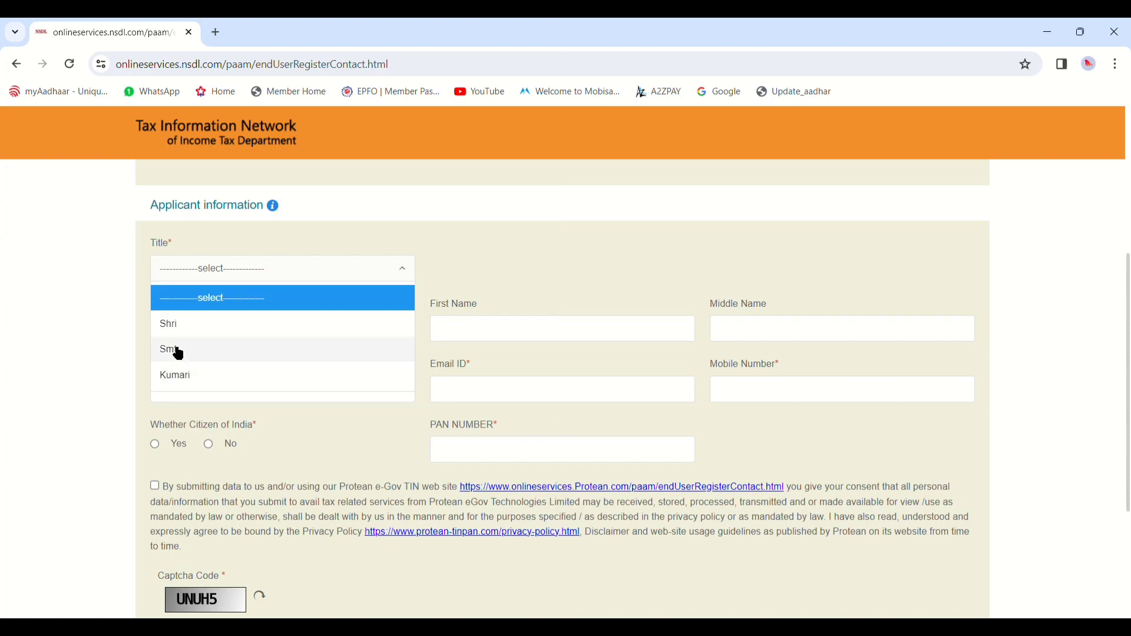
pyautogui.click(178, 353)
# Fill in the applicant's surname, middle name, date of birth, email, mobile number and existing PAN
pyautogui.click(256, 340)
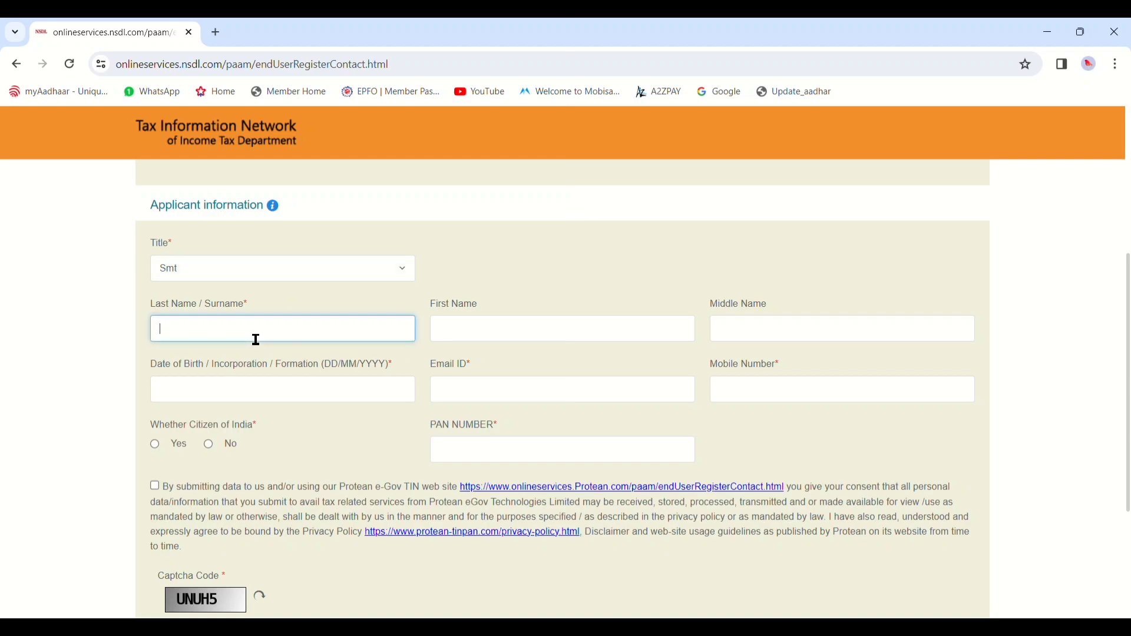
pyautogui.moveTo(152, 304); pyautogui.dragTo(253, 311)
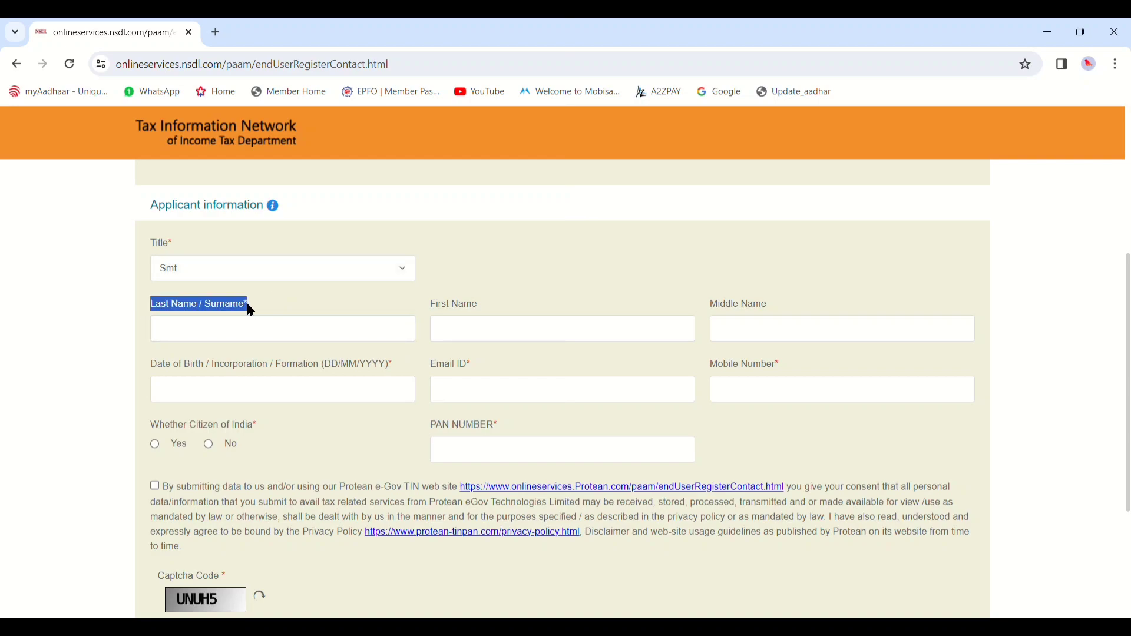
pyautogui.click(253, 336)
pyautogui.click(252, 300)
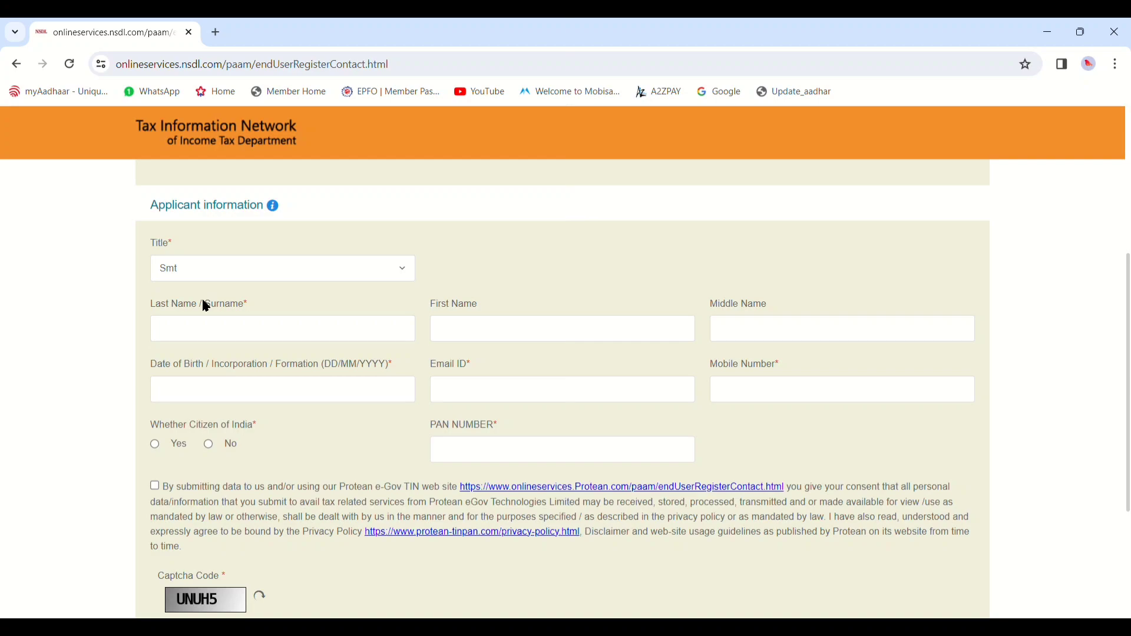
pyautogui.click(224, 340)
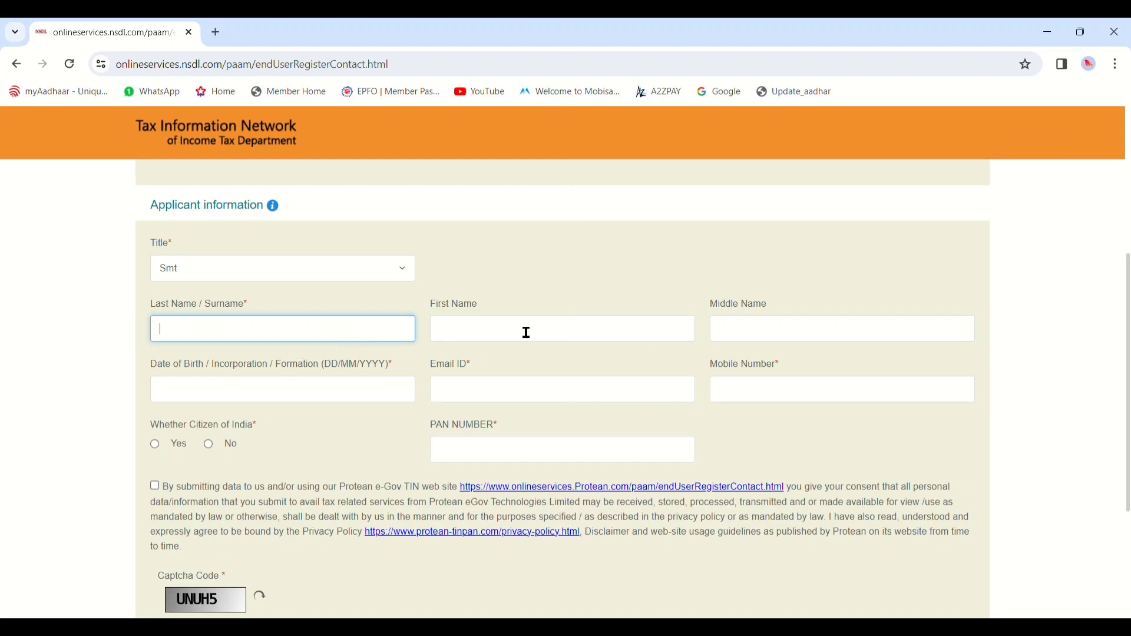
pyautogui.click(790, 331)
pyautogui.click(262, 394)
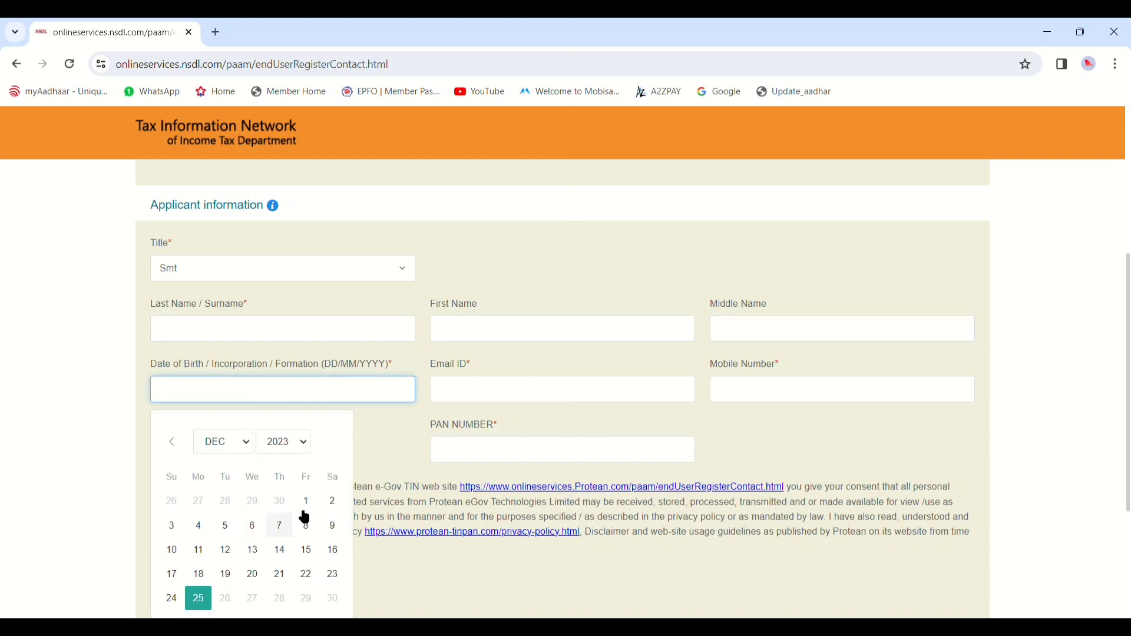
pyautogui.click(497, 405)
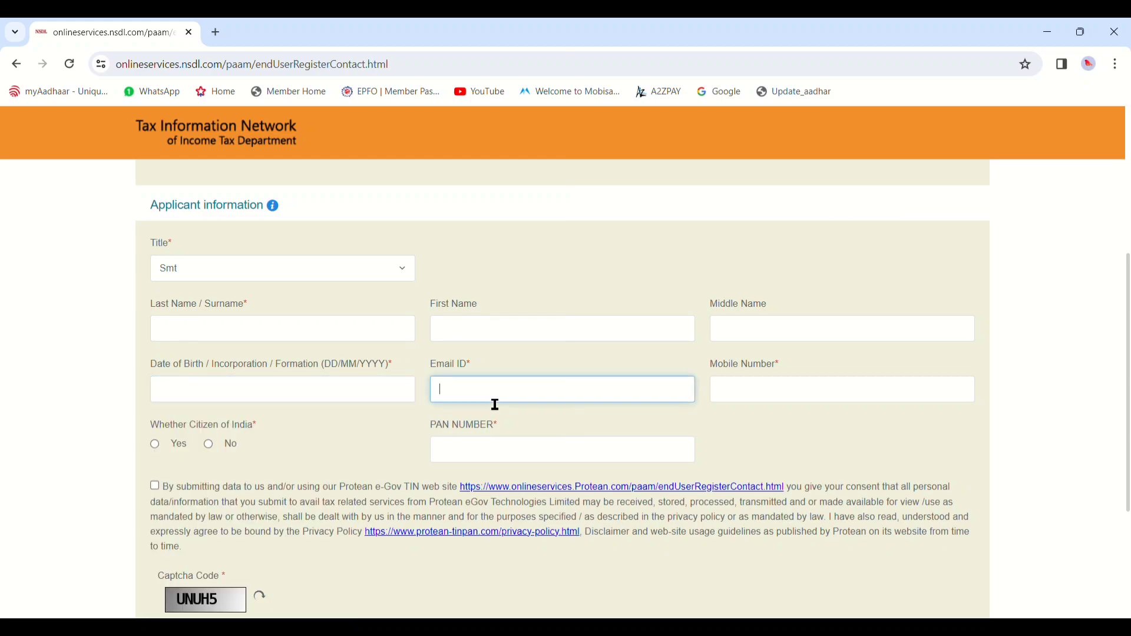
pyautogui.click(749, 403)
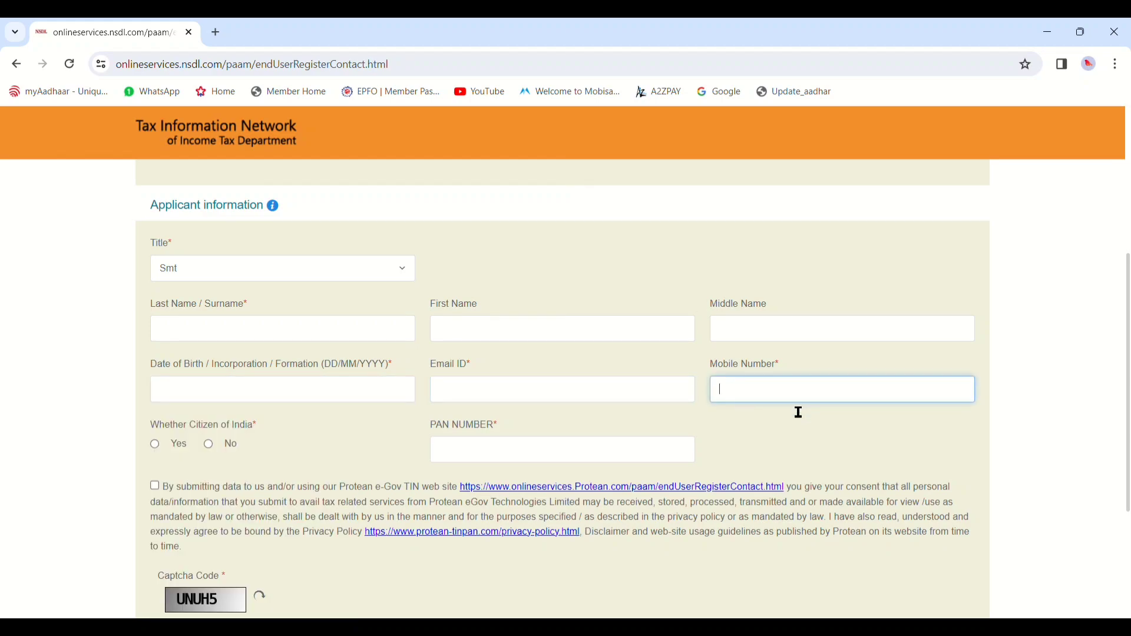
pyautogui.click(502, 455)
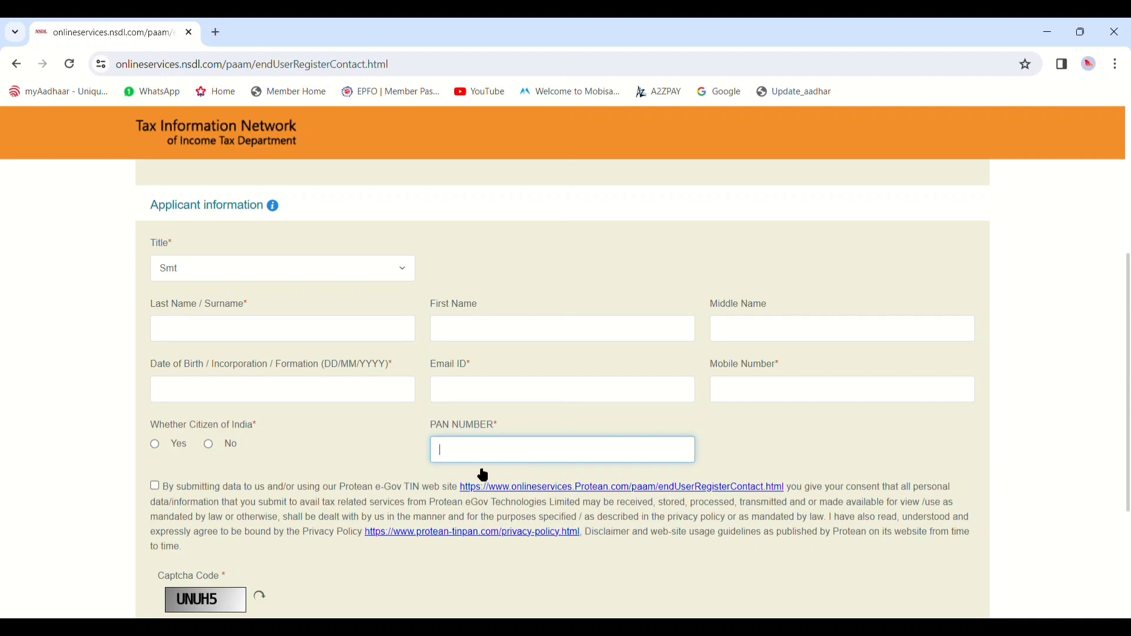
# Confirm Indian citizenship as Yes, refresh the captcha and submit the registration
pyautogui.moveTo(156, 430); pyautogui.dragTo(252, 431)
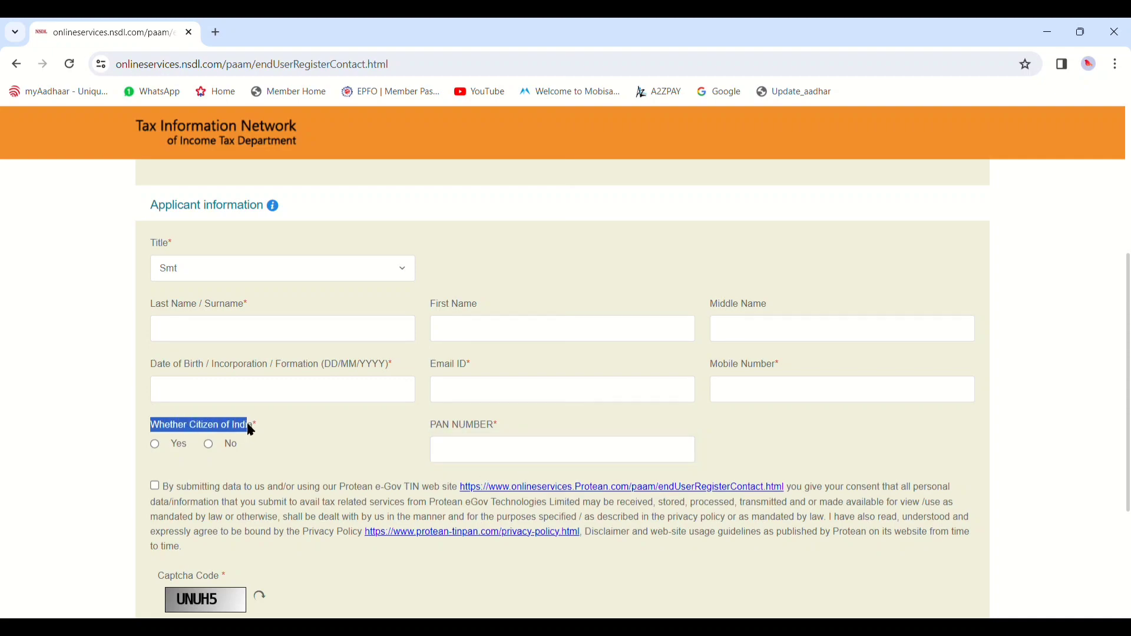
pyautogui.click(156, 446)
pyautogui.scroll(-3, 299, 466)
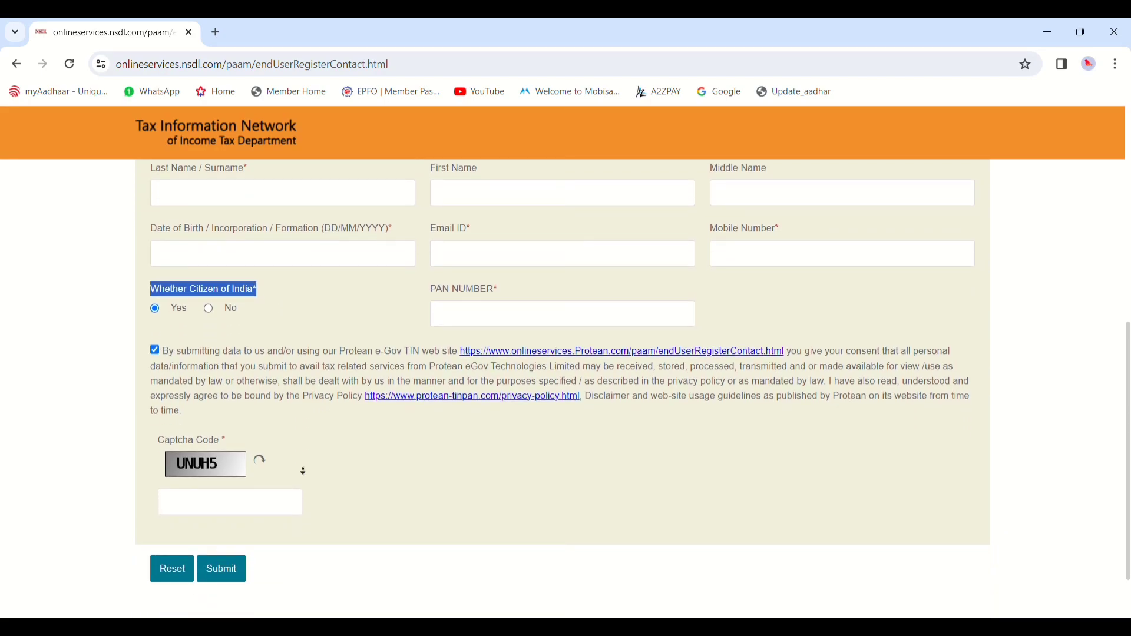
pyautogui.moveTo(165, 429); pyautogui.dragTo(227, 439)
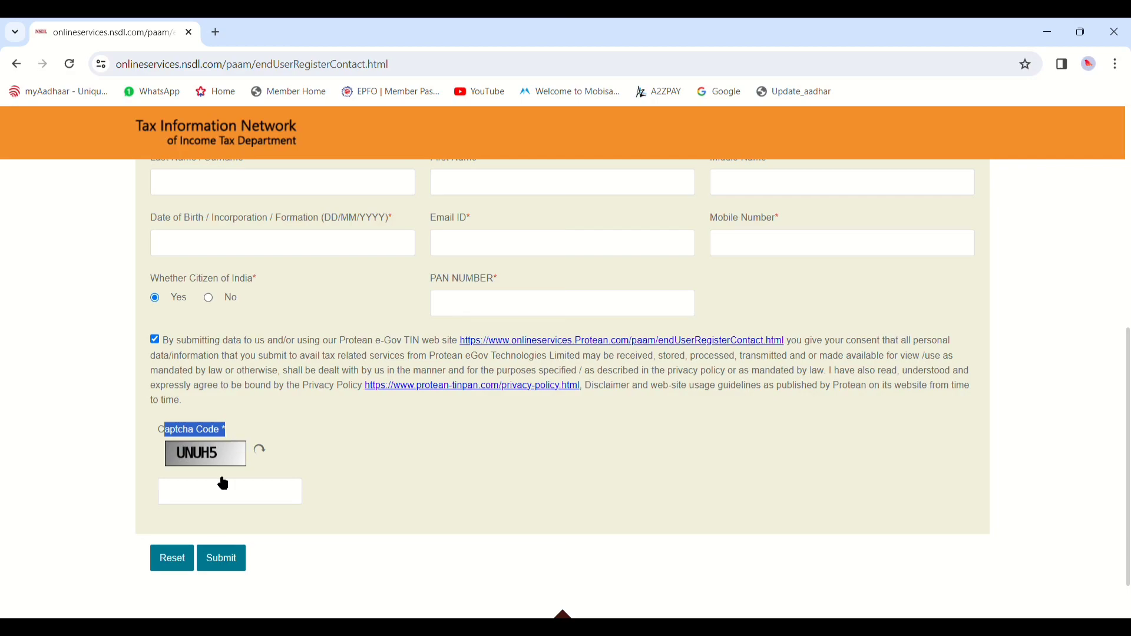
pyautogui.click(260, 449)
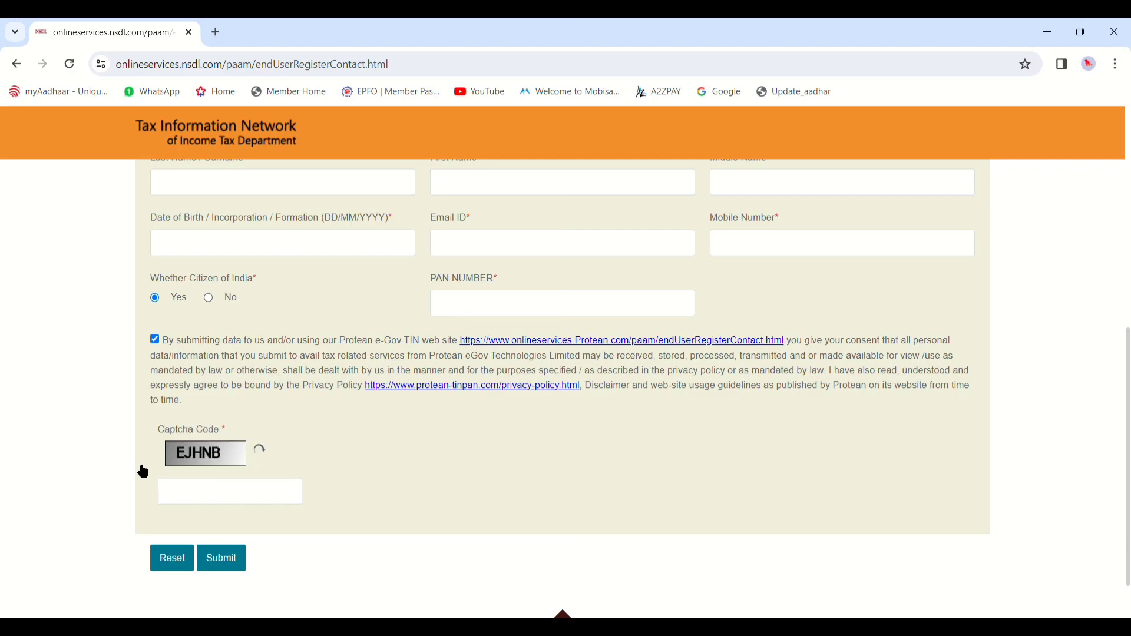
pyautogui.click(223, 561)
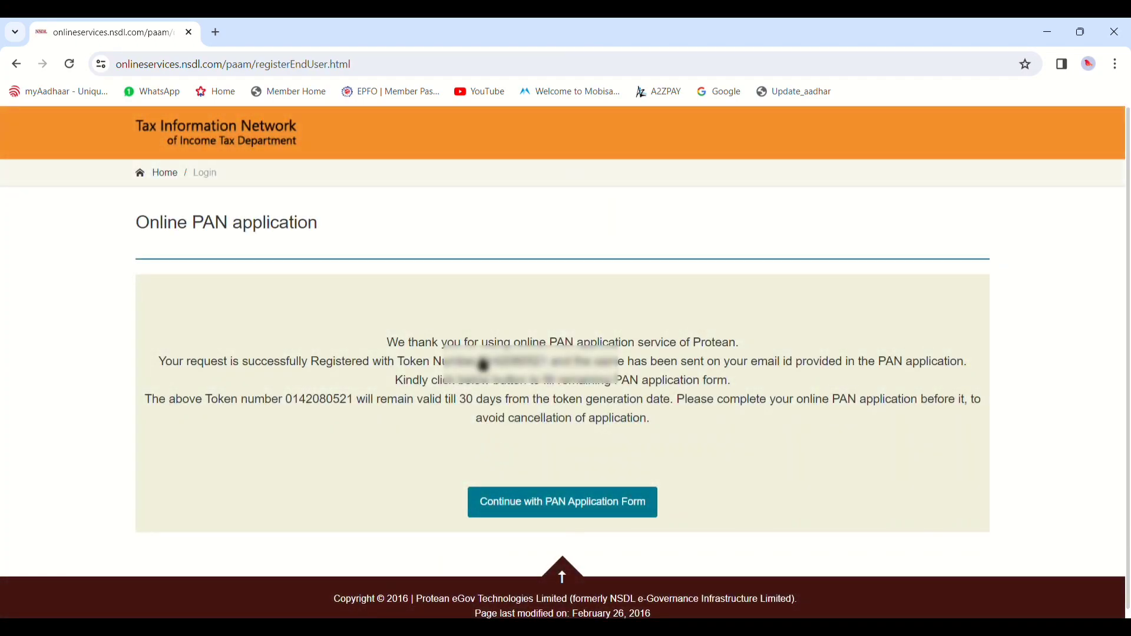
# Note the issued token number and continue to the Form CR PAN application
pyautogui.moveTo(479, 361); pyautogui.dragTo(548, 377)
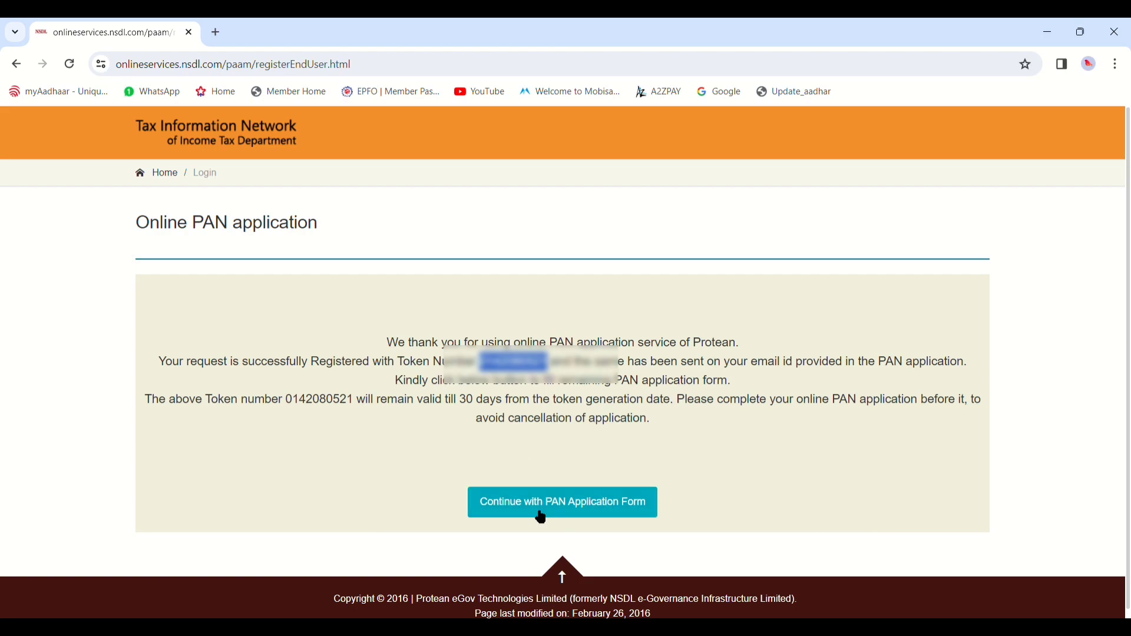
pyautogui.click(558, 503)
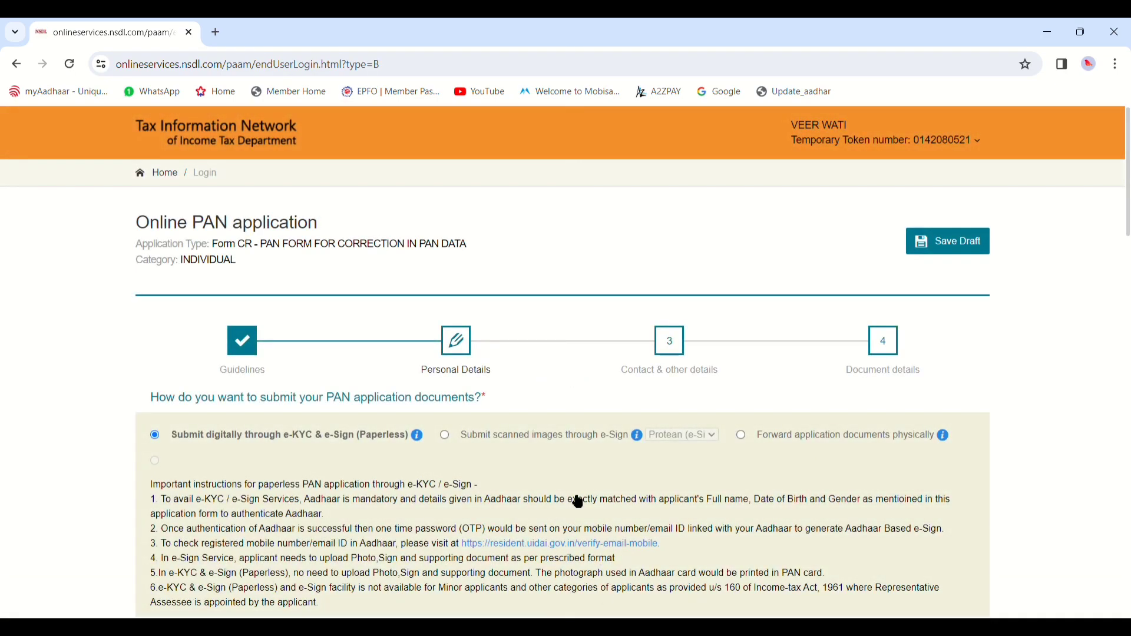
pyautogui.moveTo(172, 436); pyautogui.dragTo(333, 438)
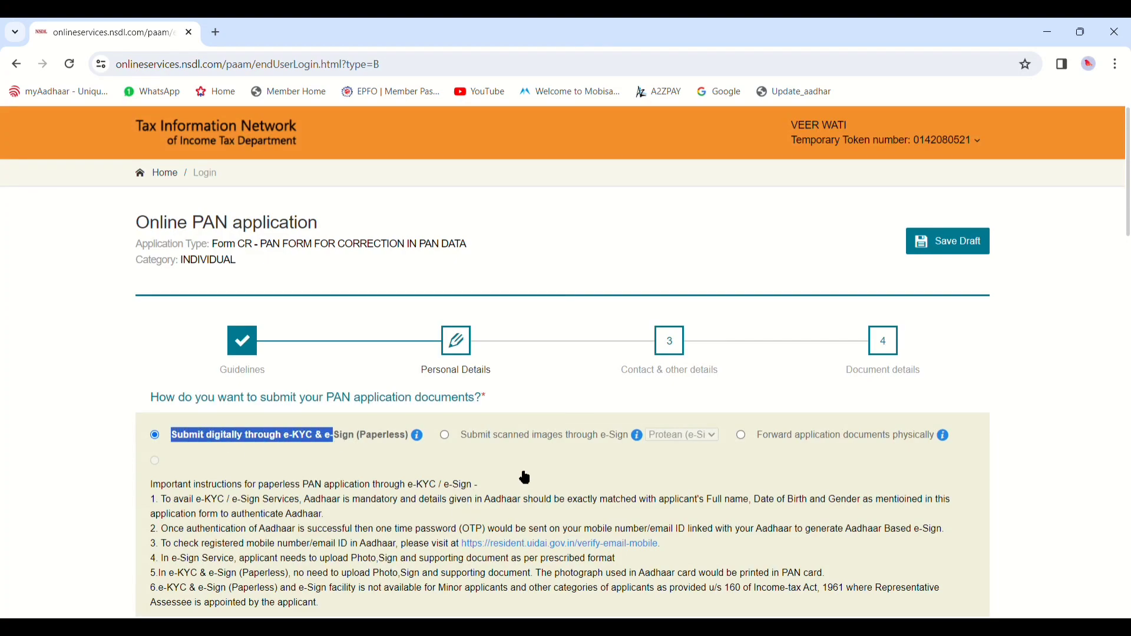
pyautogui.click(524, 478)
pyautogui.scroll(-2, 534, 536)
pyautogui.scroll(-3, 534, 536)
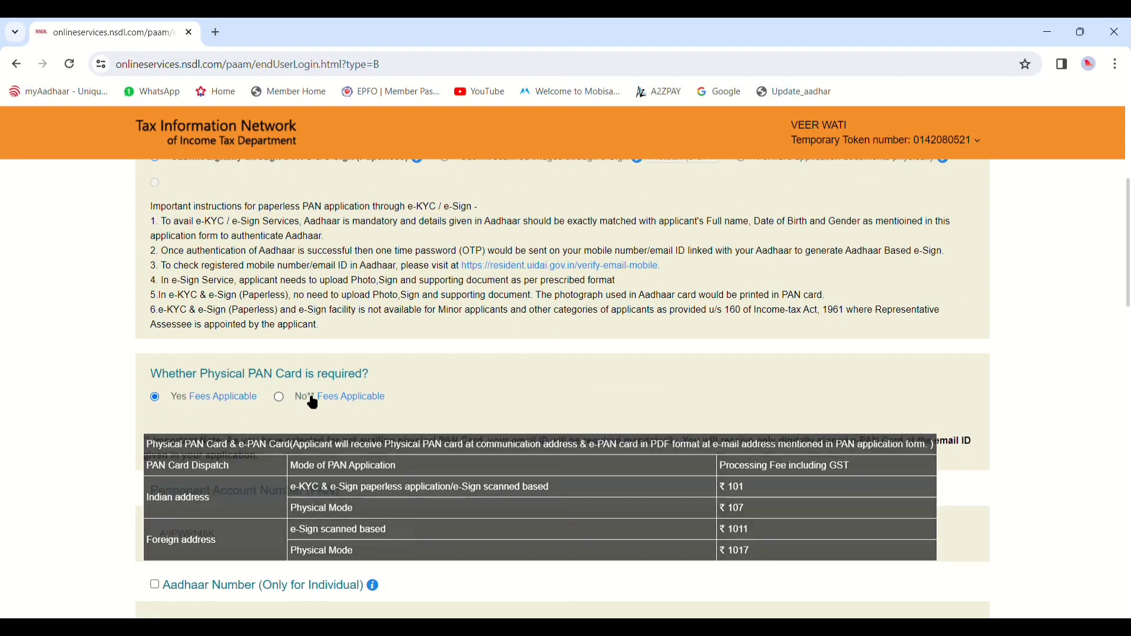
pyautogui.moveTo(194, 401)
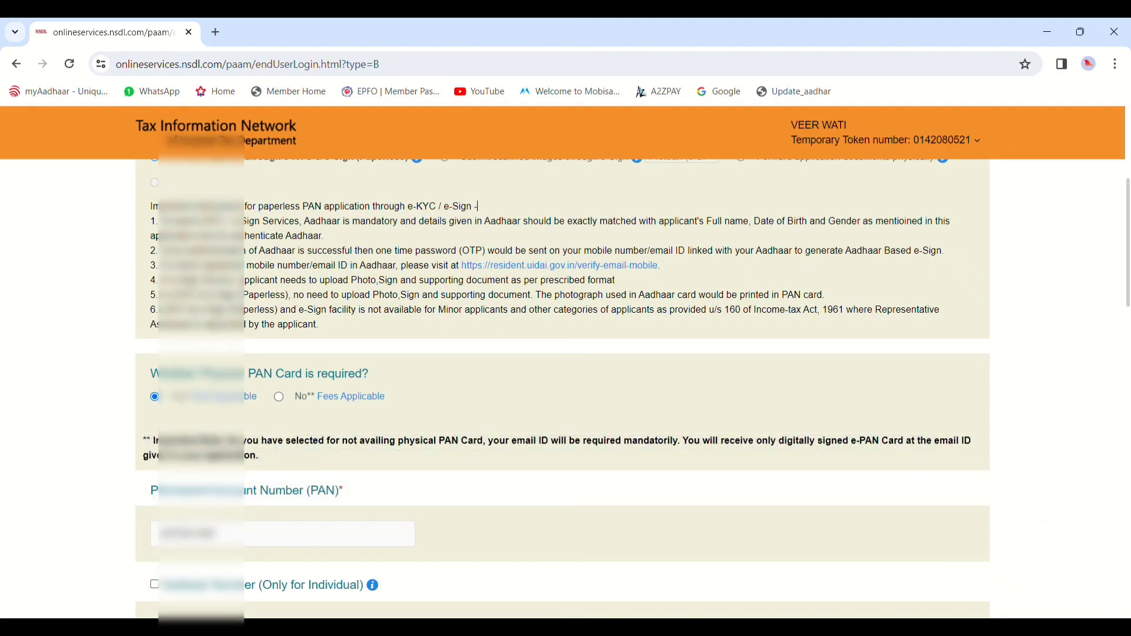
# Set the Aadhaar photograph consent to Yes, dismissing the warning that appears after trying No
pyautogui.scroll(-5, 1128, 275)
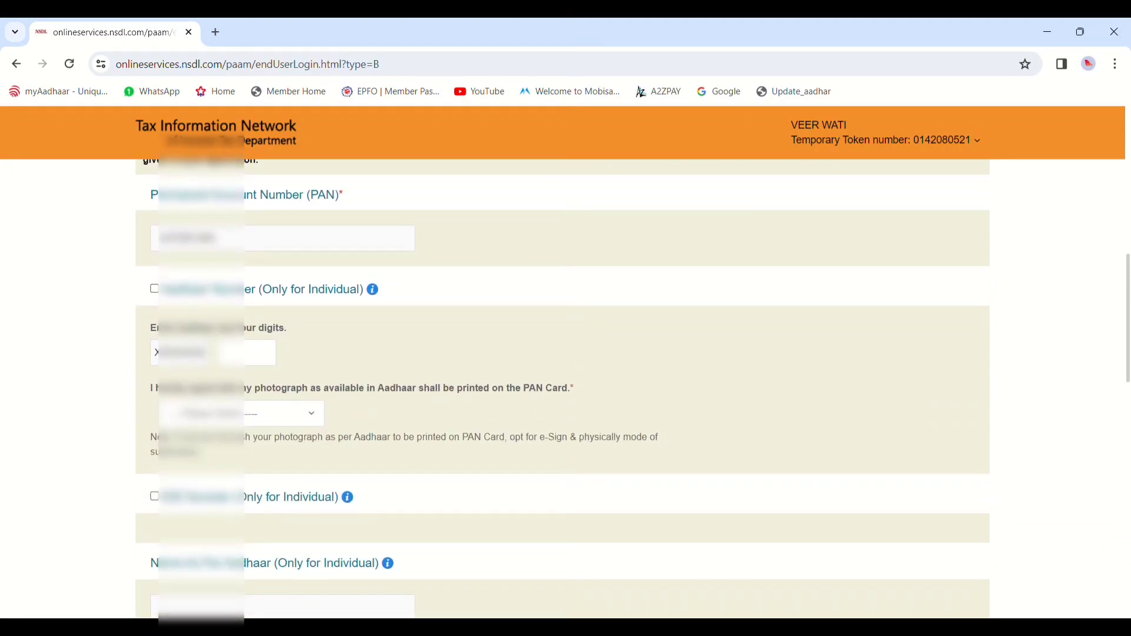
pyautogui.moveTo(183, 196); pyautogui.dragTo(336, 197)
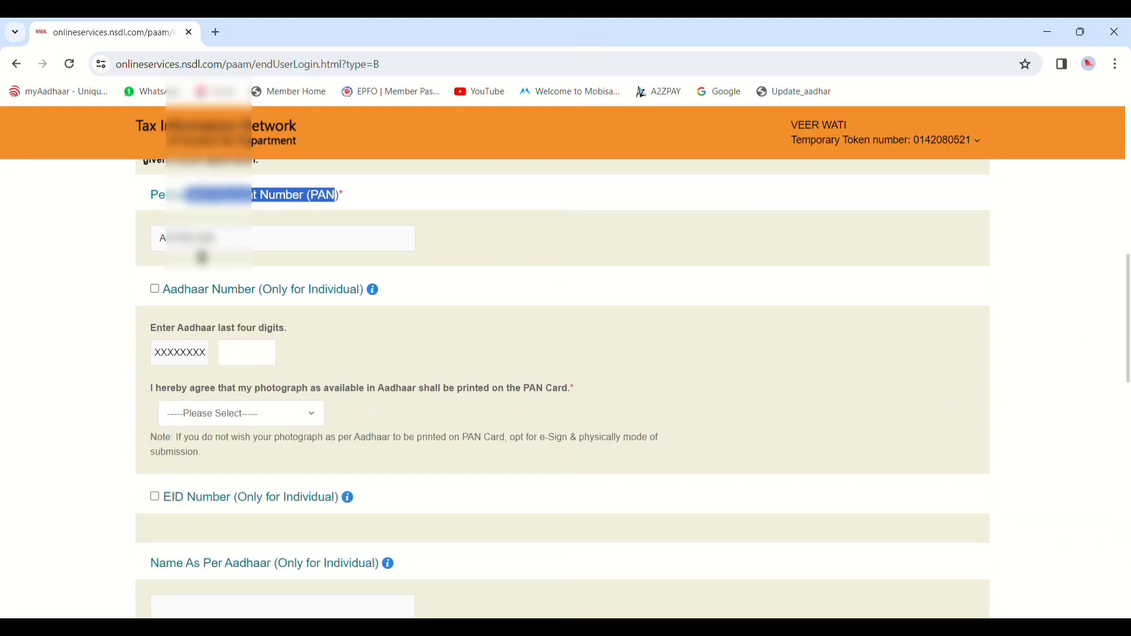
pyautogui.moveTo(182, 328); pyautogui.dragTo(298, 328)
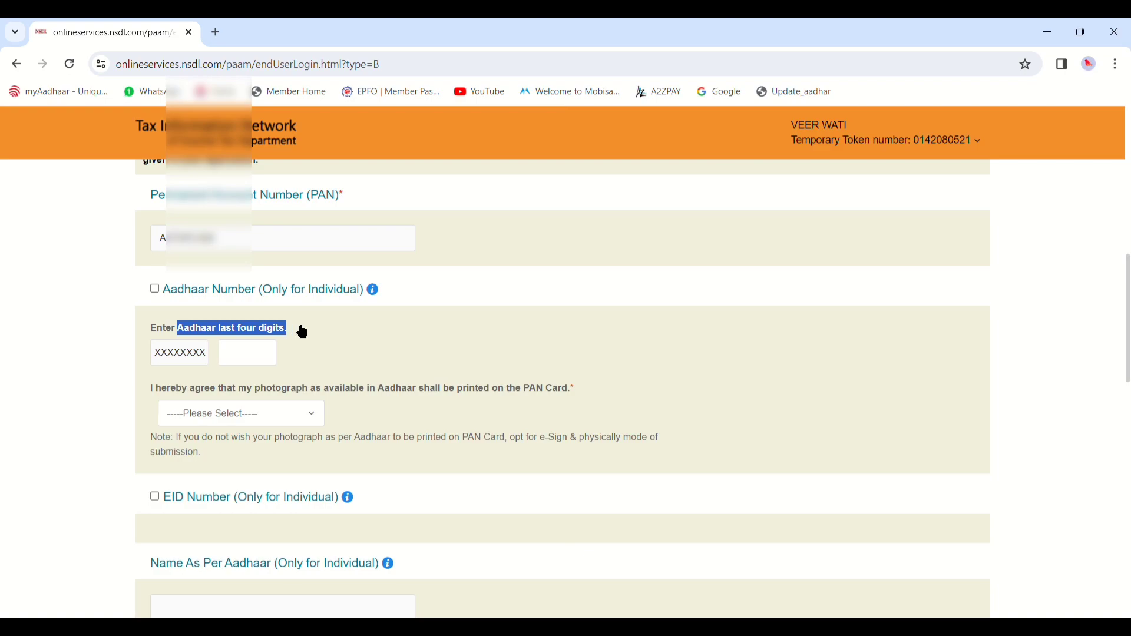
pyautogui.click(256, 360)
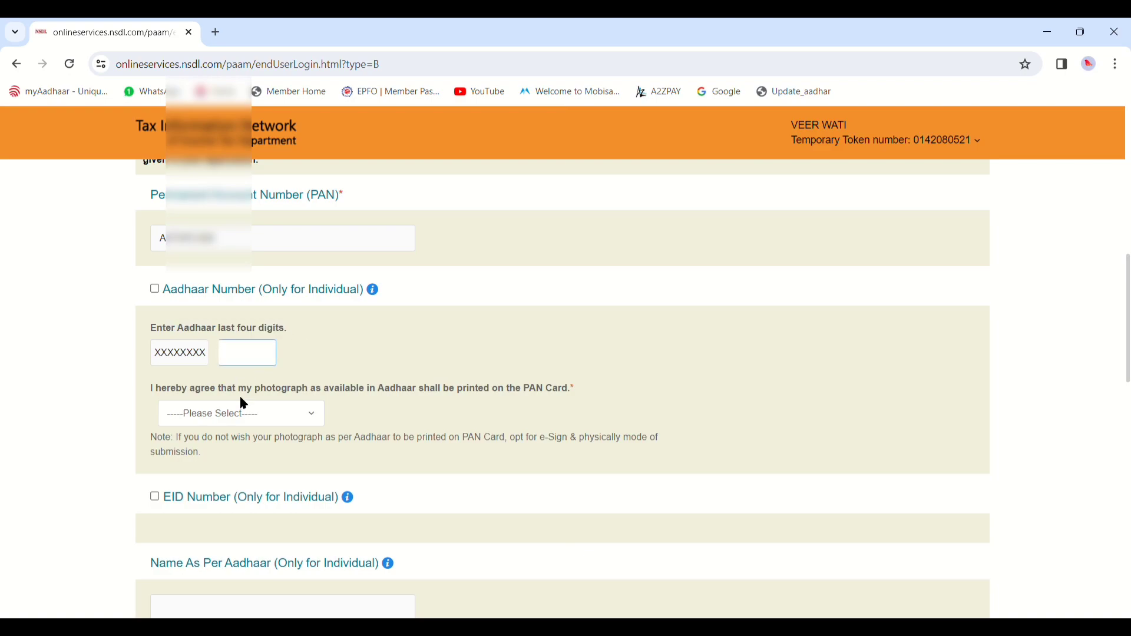
pyautogui.click(246, 413)
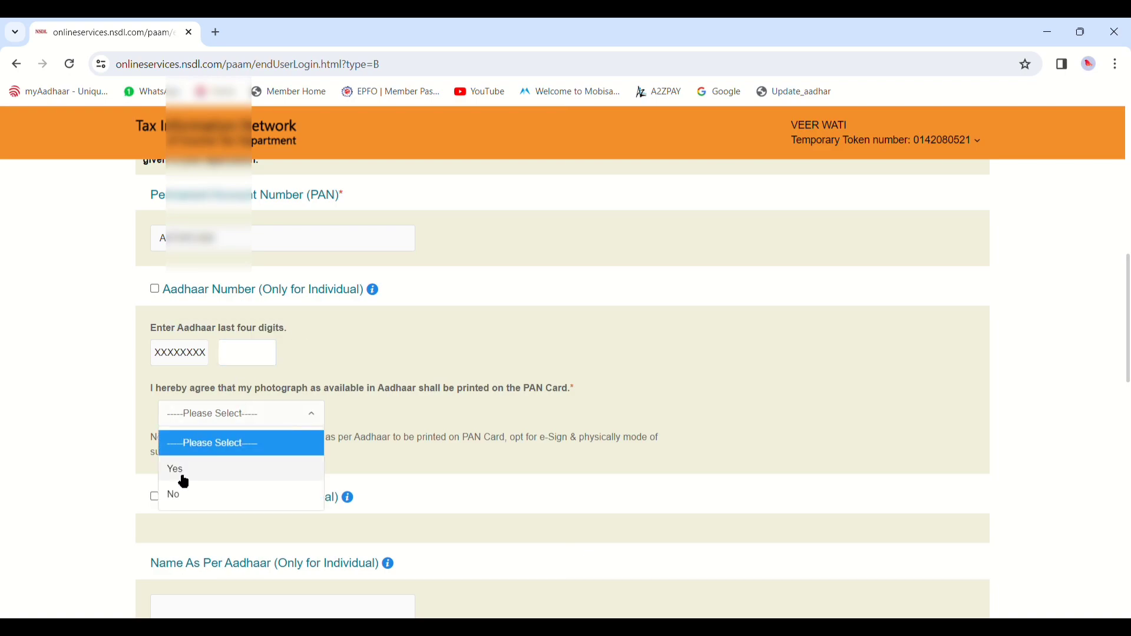
pyautogui.moveTo(184, 392); pyautogui.dragTo(528, 397)
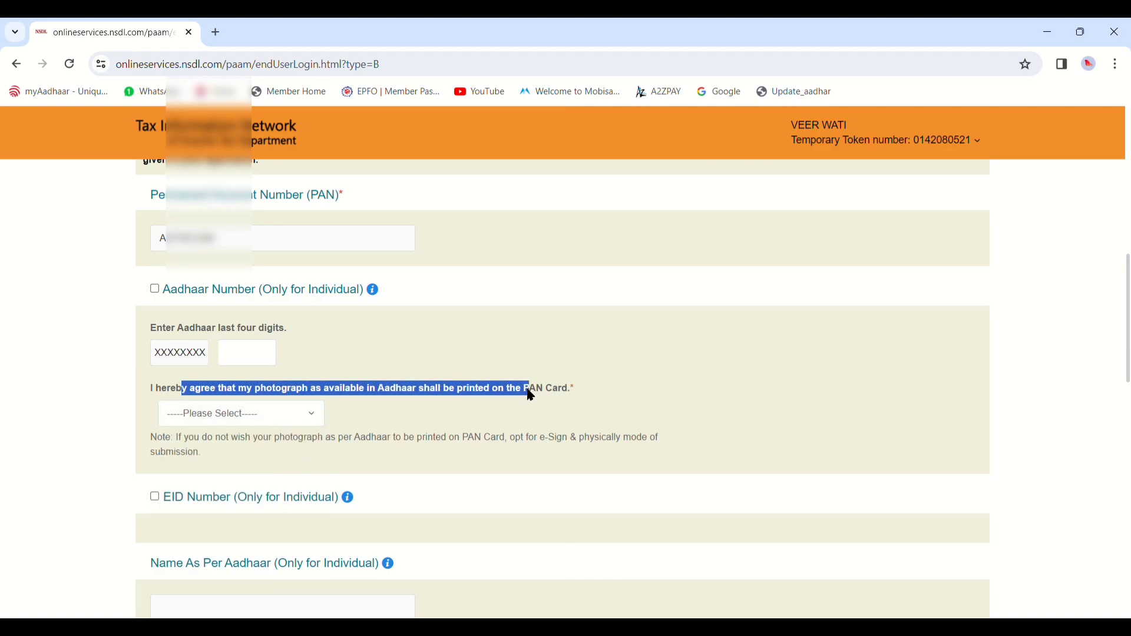
pyautogui.click(285, 414)
pyautogui.click(173, 468)
pyautogui.click(283, 413)
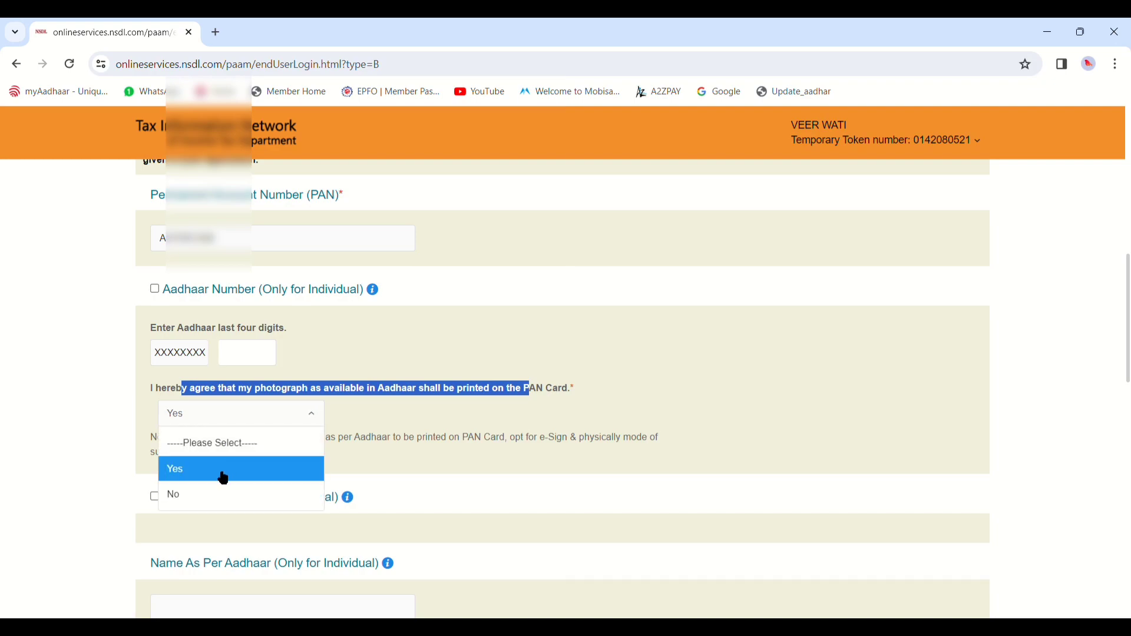
pyautogui.click(206, 502)
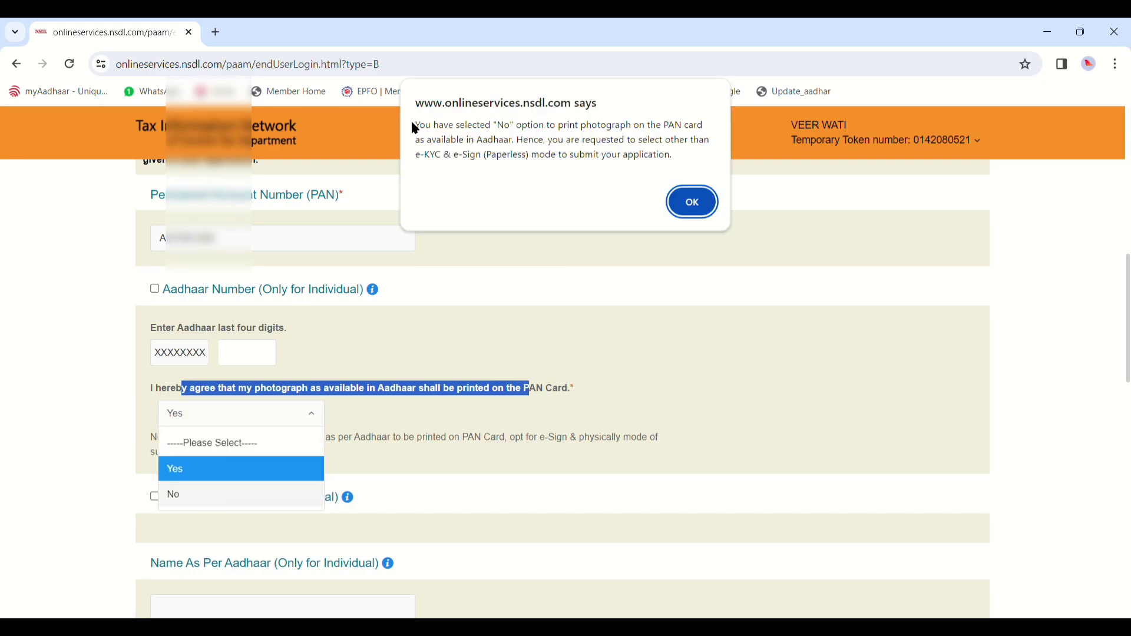
pyautogui.click(693, 202)
pyautogui.click(246, 416)
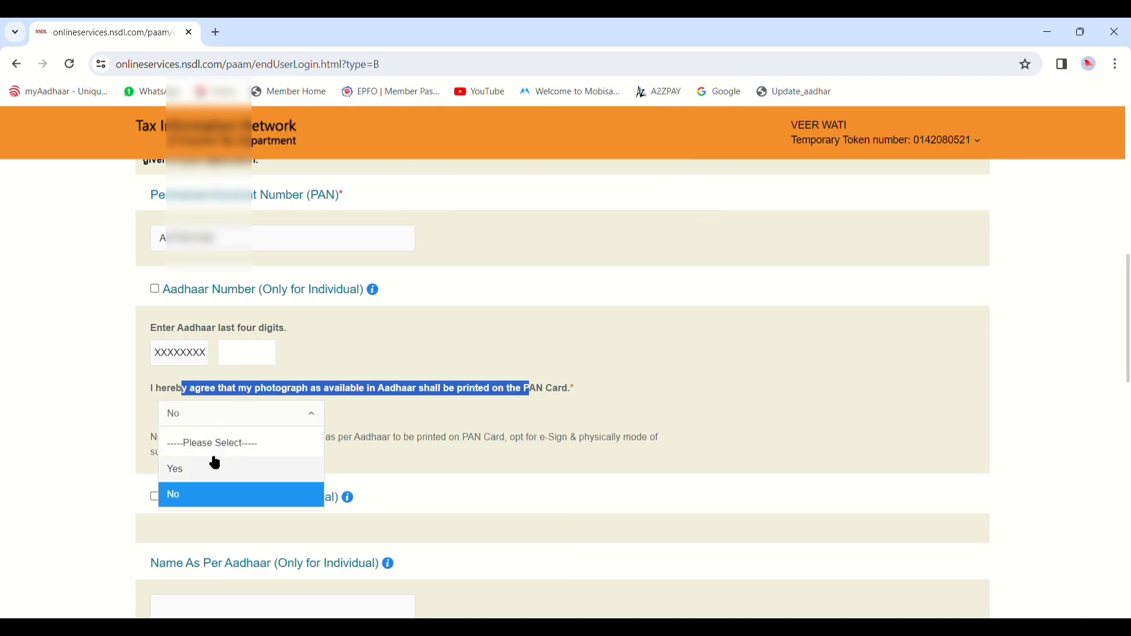
pyautogui.click(210, 469)
pyautogui.click(560, 393)
# Go through the Name As Per Aadhaar field and leave the GST number empty
pyautogui.scroll(-5, 562, 401)
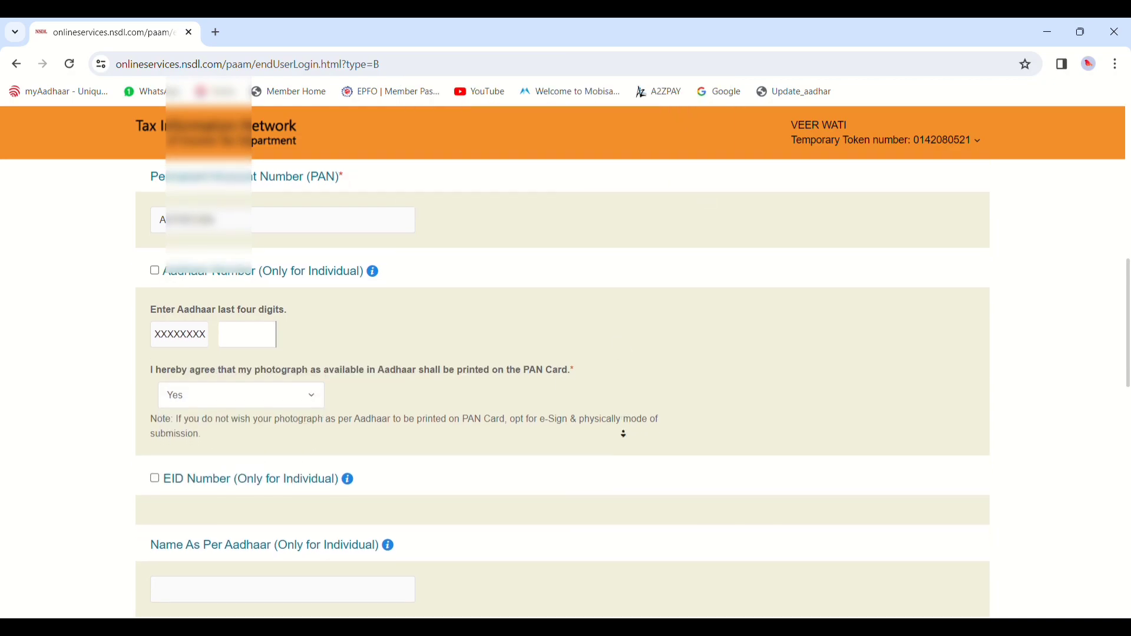
pyautogui.moveTo(164, 300); pyautogui.dragTo(265, 305)
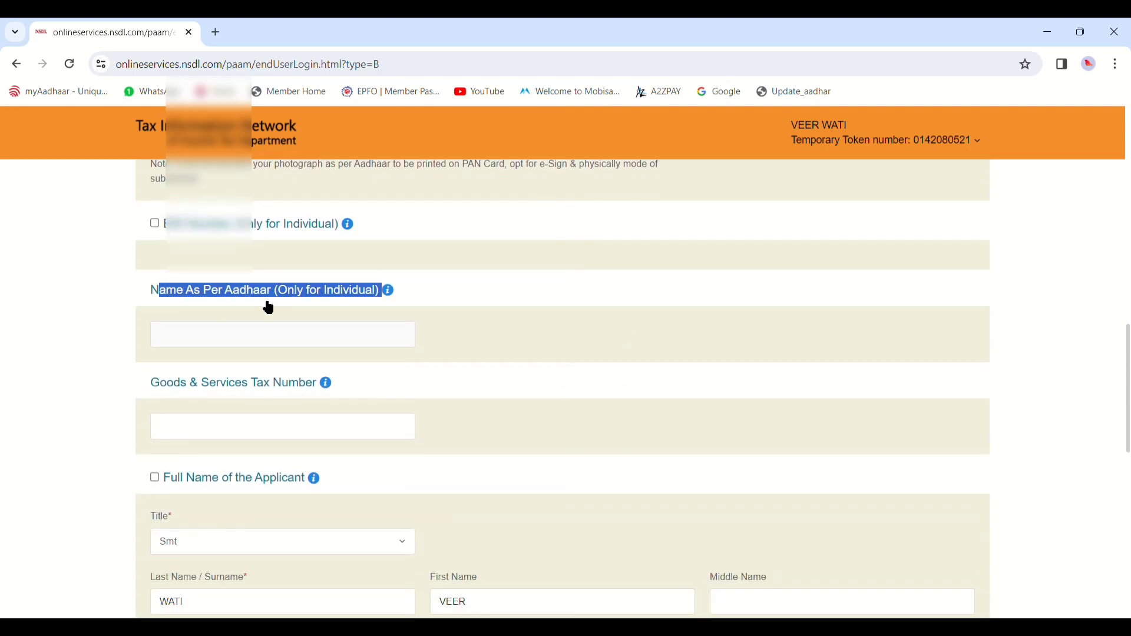
pyautogui.click(334, 340)
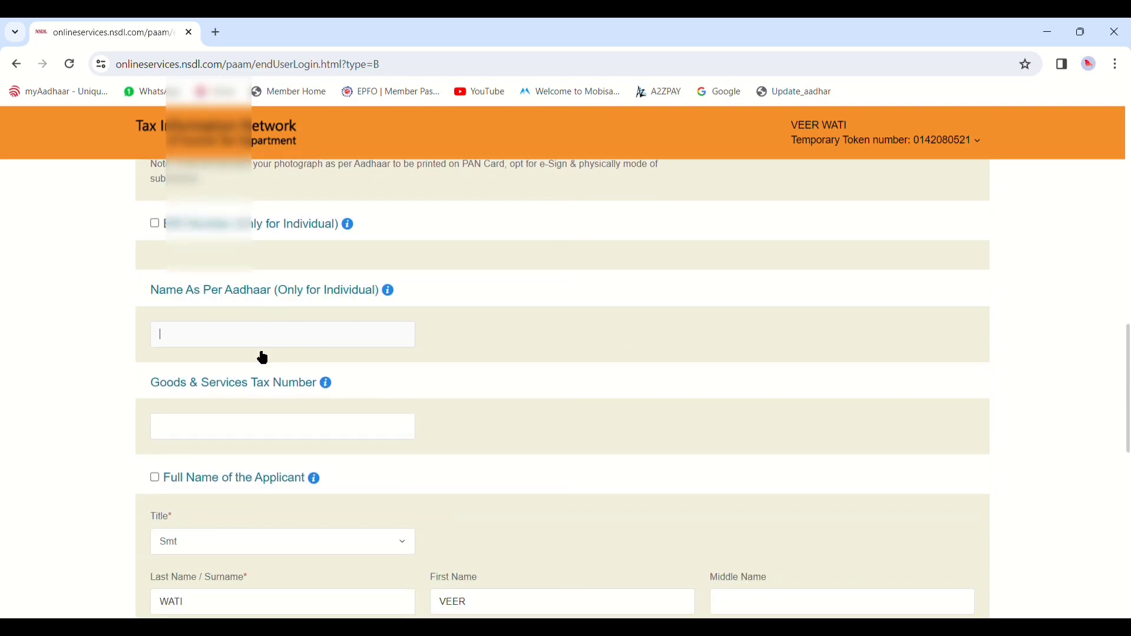
pyautogui.click(238, 432)
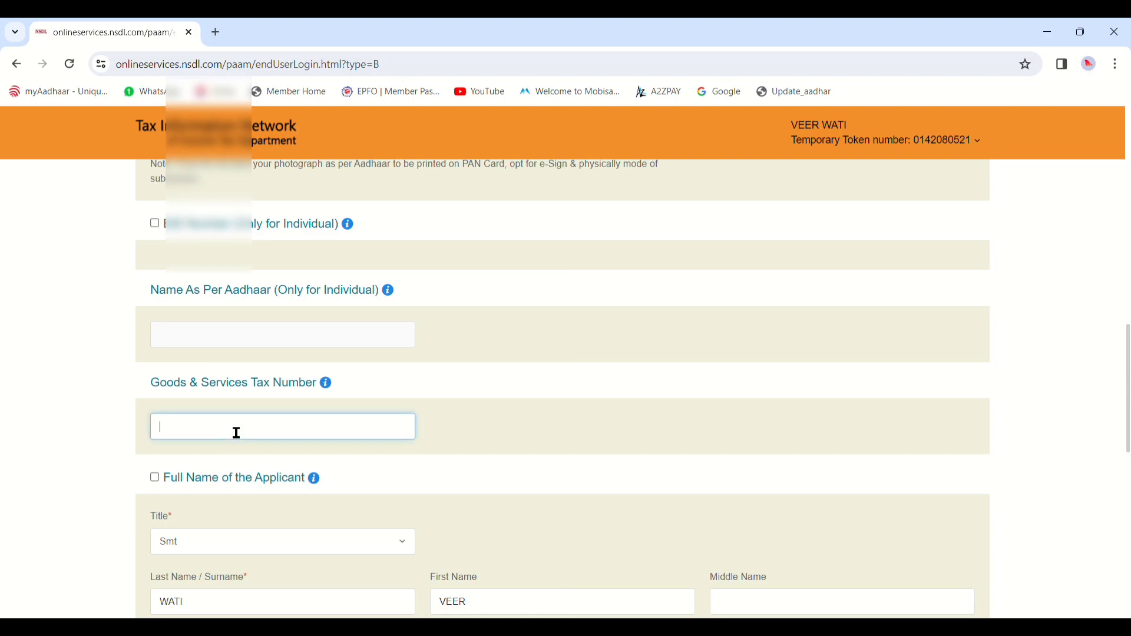
pyautogui.click(507, 369)
pyautogui.scroll(-3, 507, 383)
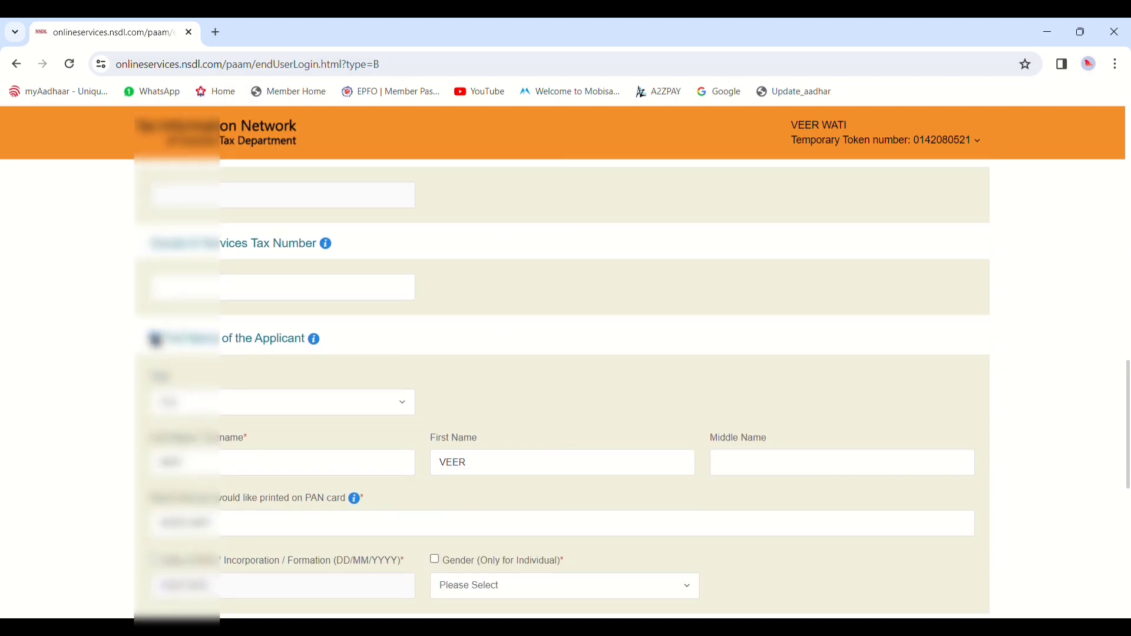
# Mark full name and date of birth for correction and set gender to Female
pyautogui.click(155, 339)
pyautogui.scroll(-2, 502, 396)
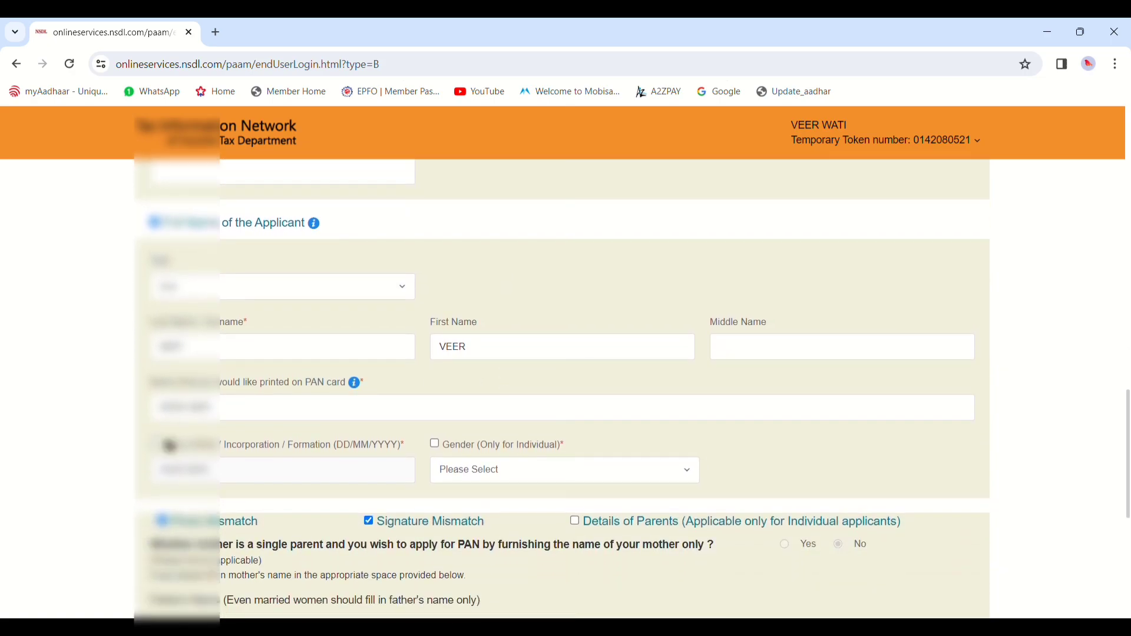
pyautogui.click(155, 446)
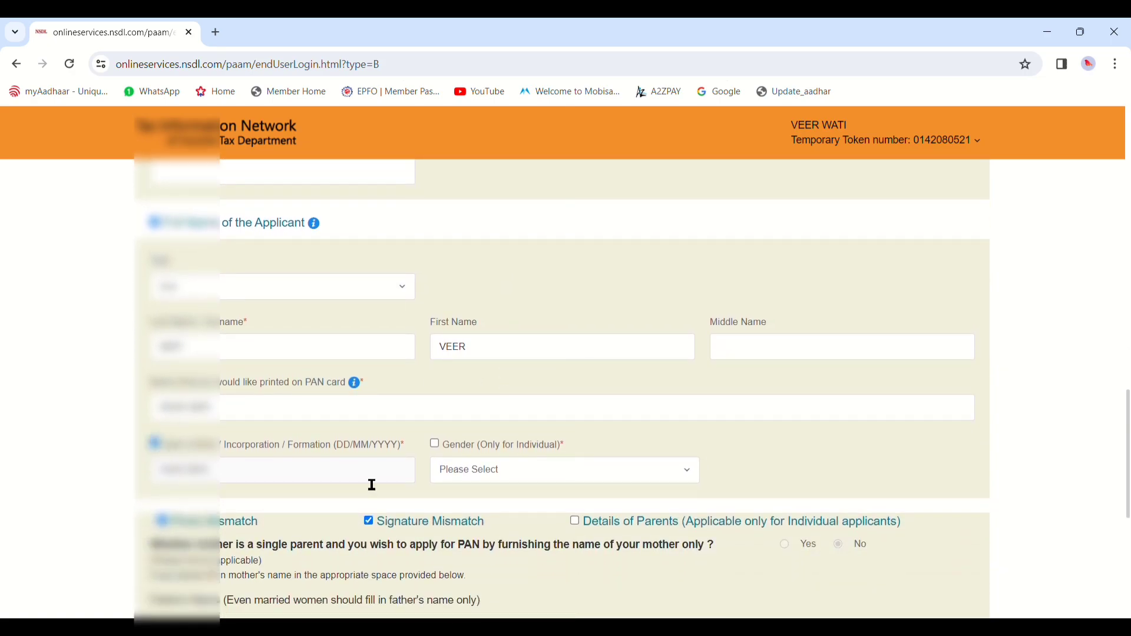
pyautogui.click(556, 477)
pyautogui.click(519, 552)
pyautogui.scroll(-1, 636, 327)
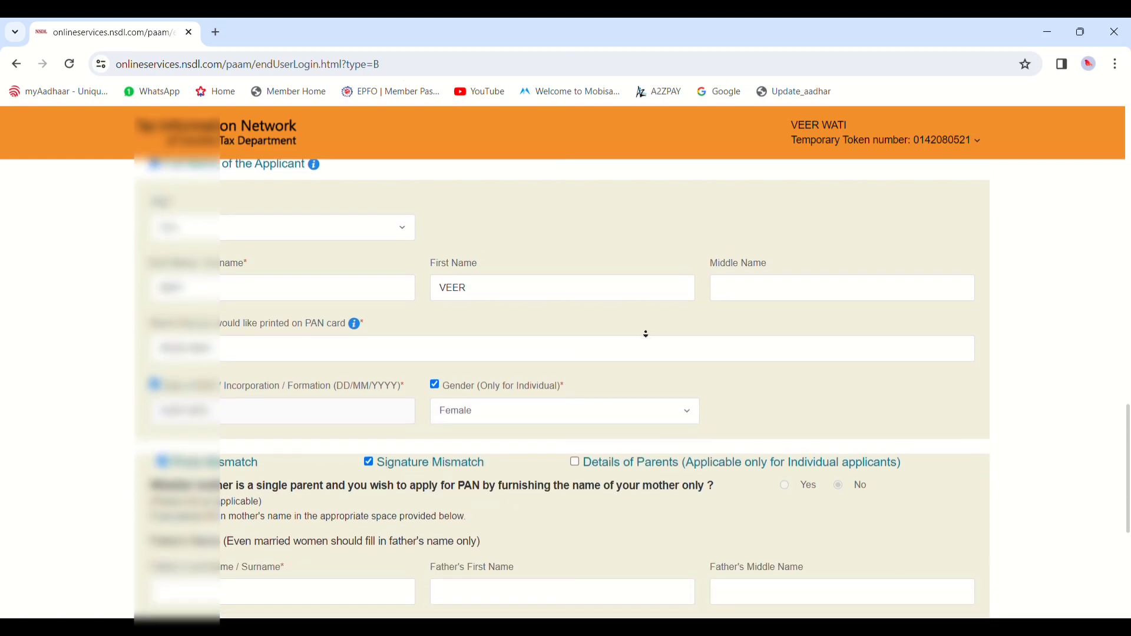
pyautogui.scroll(-3, 647, 334)
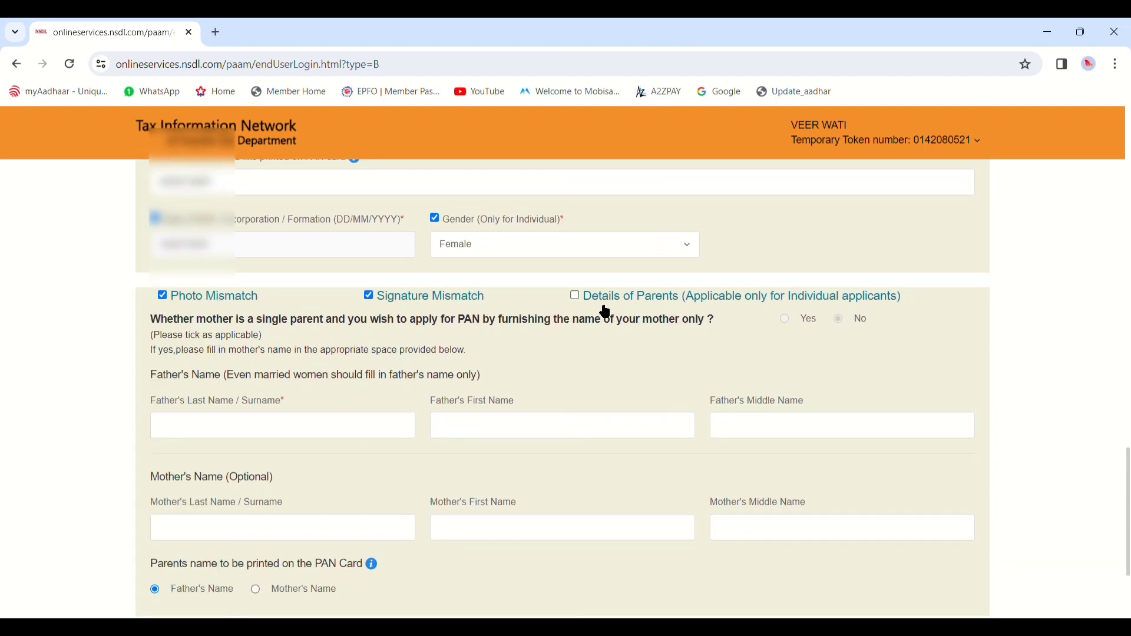
# Mark Details of Parents for correction and fill the father's last, first and middle names
pyautogui.moveTo(592, 298); pyautogui.dragTo(857, 301)
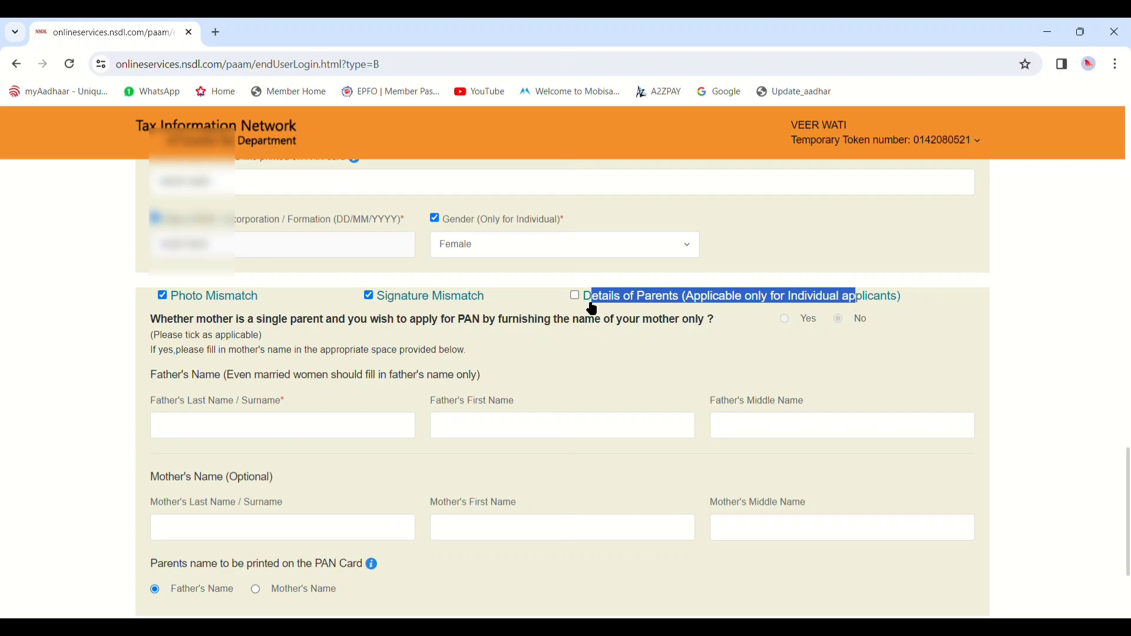
pyautogui.click(593, 308)
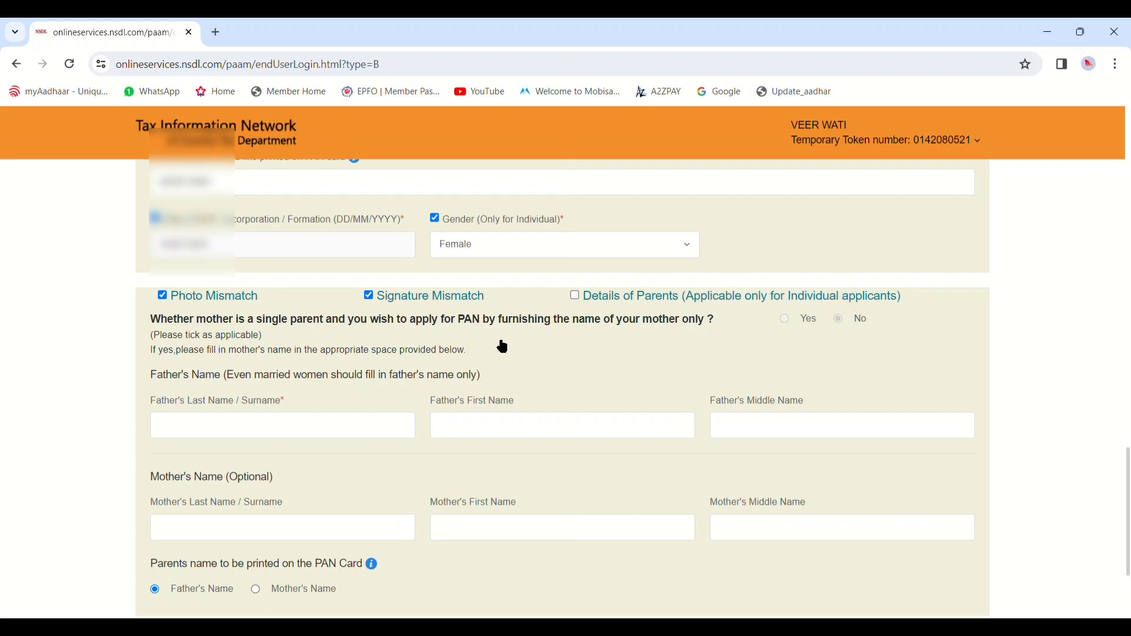
pyautogui.click(577, 298)
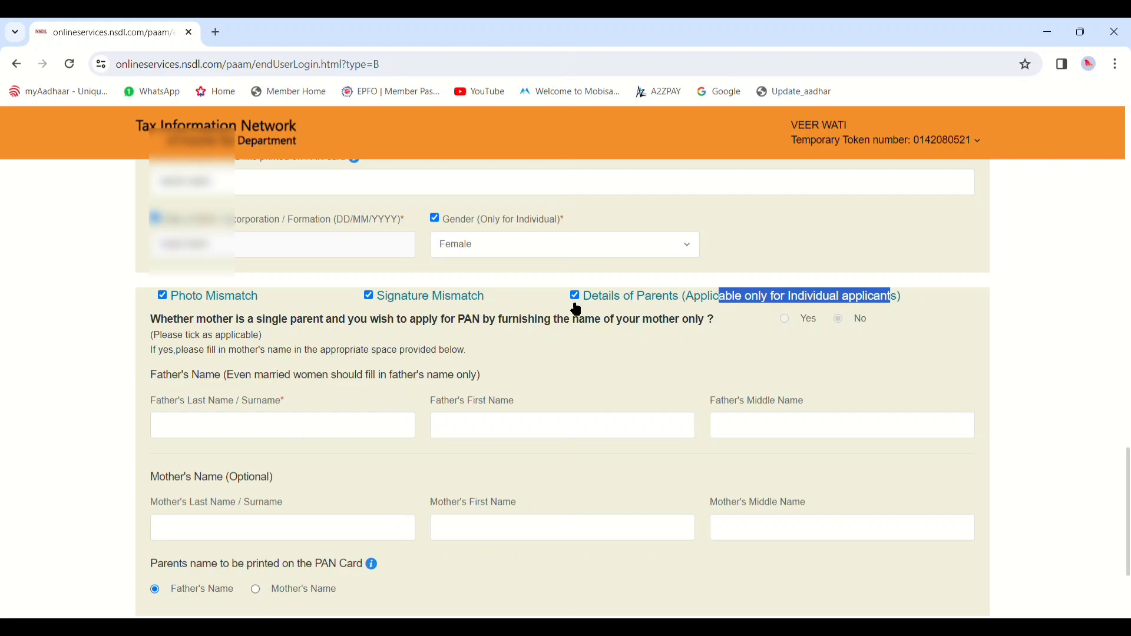
pyautogui.click(194, 431)
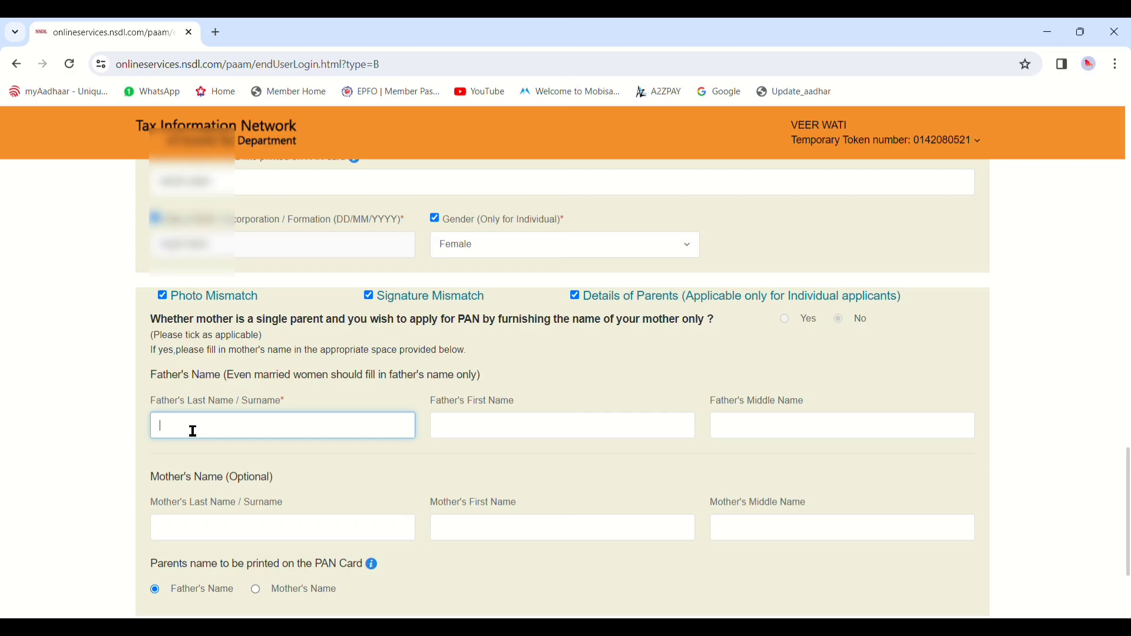
pyautogui.moveTo(235, 376); pyautogui.dragTo(424, 387)
pyautogui.scroll(-2, 218, 328)
pyautogui.click(224, 326)
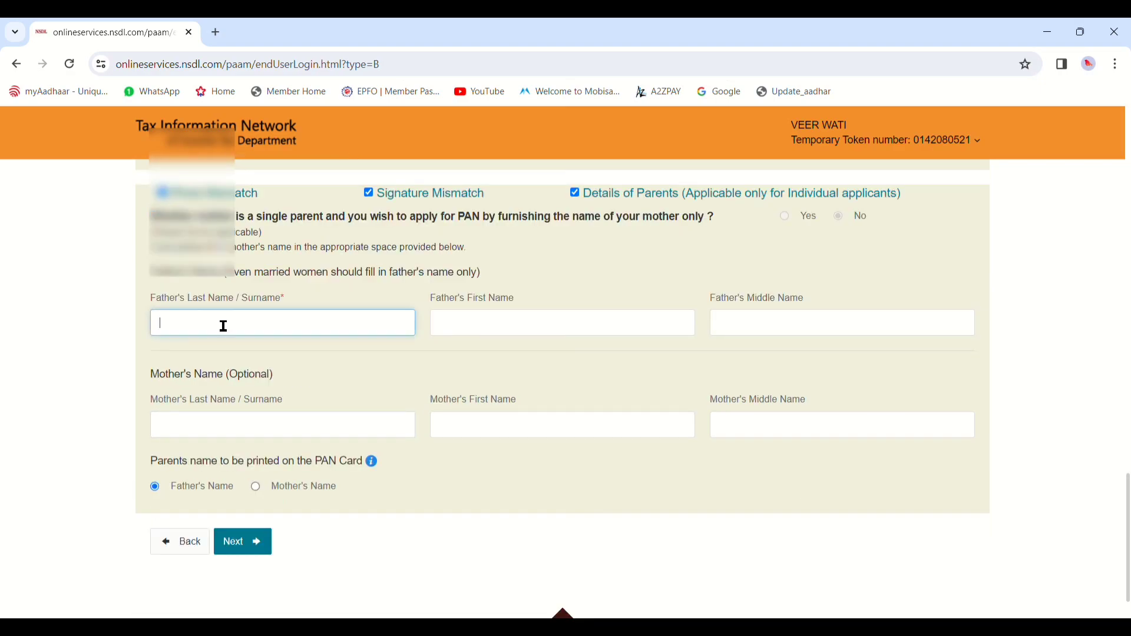
pyautogui.click(482, 336)
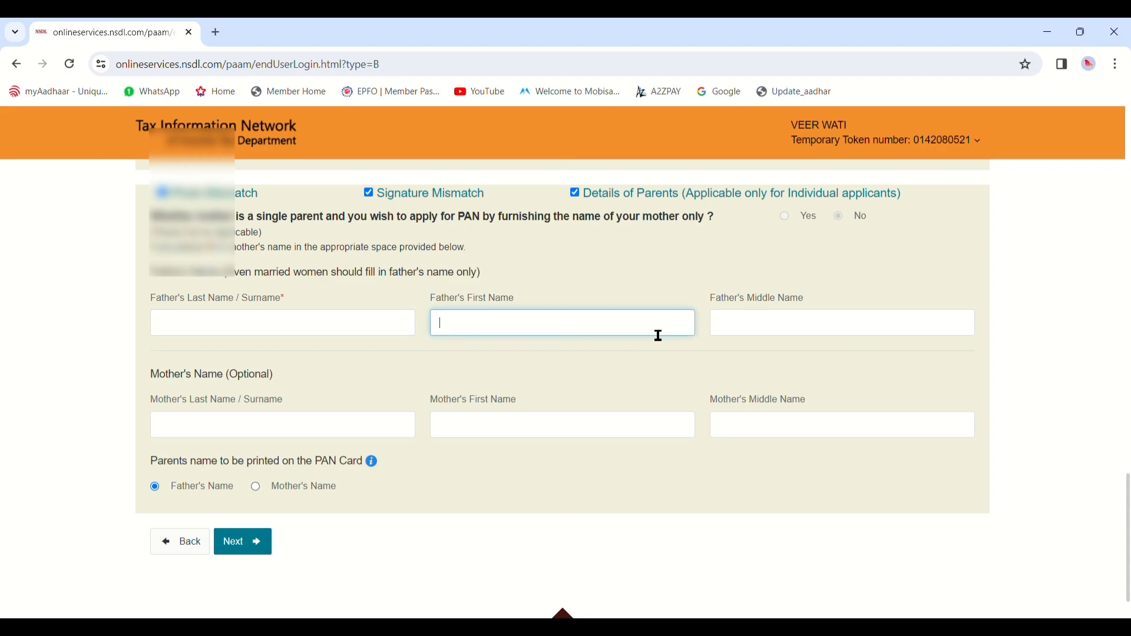
pyautogui.click(788, 336)
# Fill the mother's name fields, keep Father's Name for printing on the PAN card, and continue
pyautogui.click(285, 425)
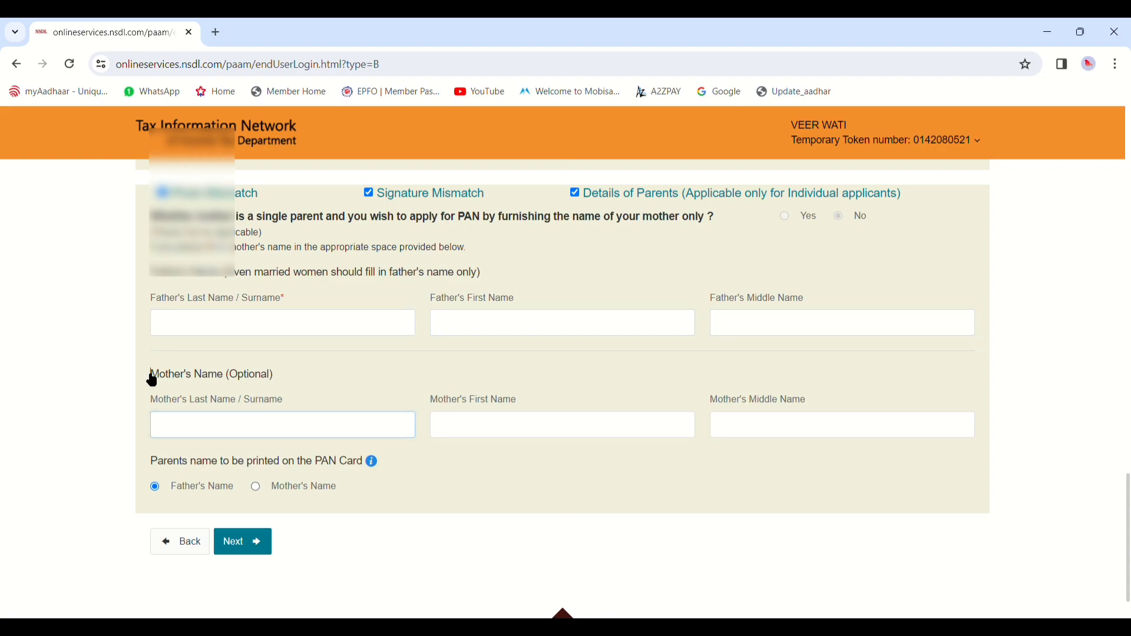
pyautogui.moveTo(152, 380); pyautogui.dragTo(273, 379)
pyautogui.click(277, 435)
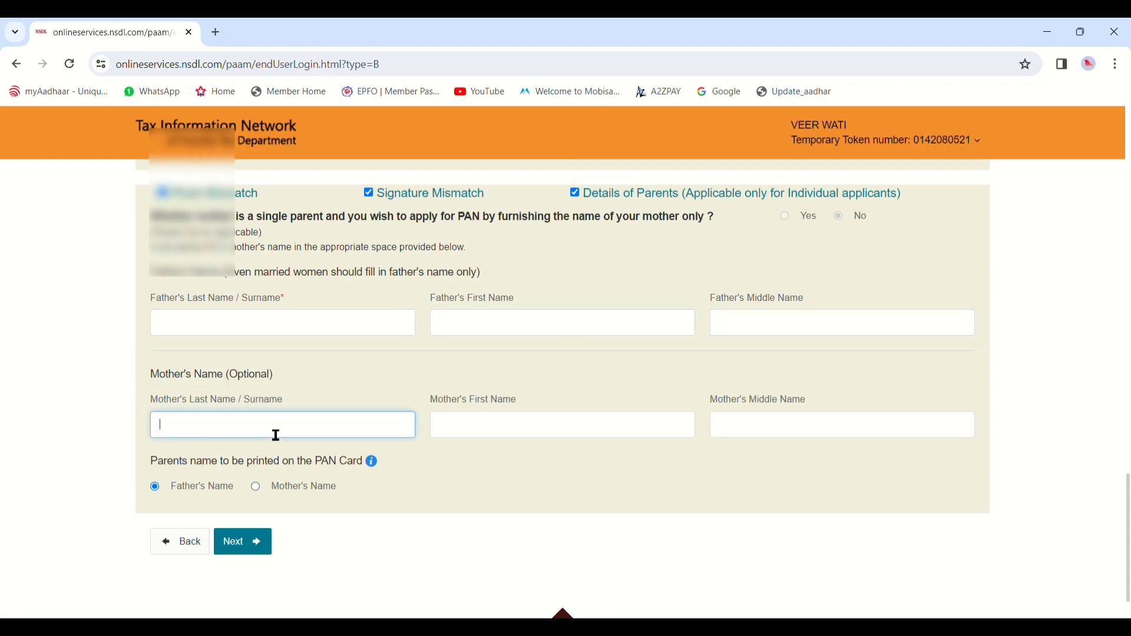
pyautogui.click(522, 438)
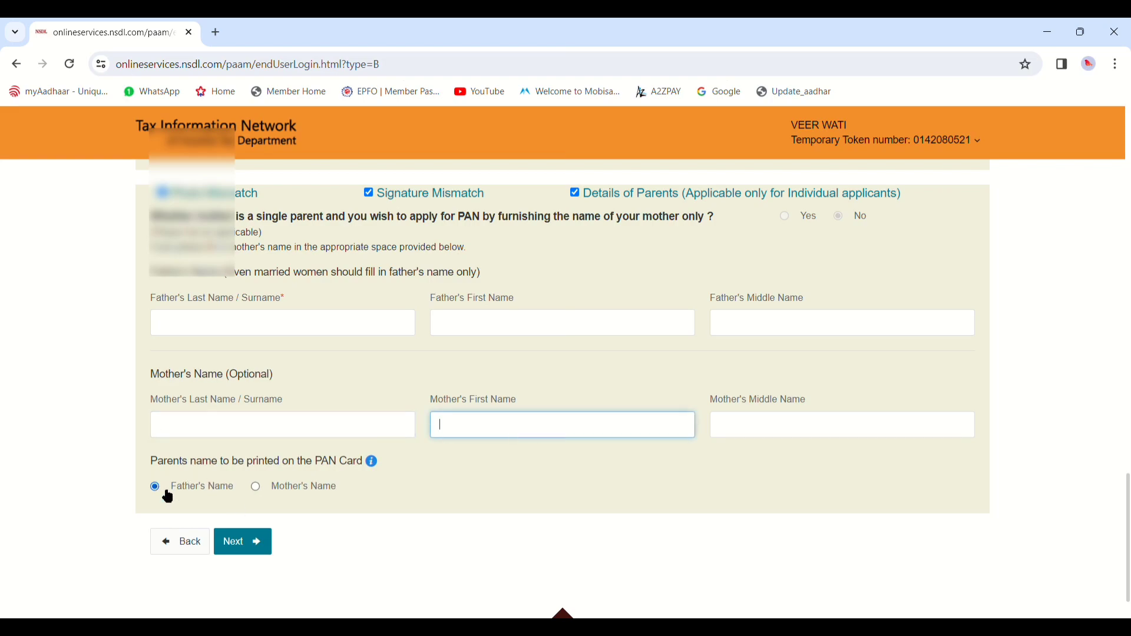
pyautogui.moveTo(146, 466); pyautogui.dragTo(309, 462)
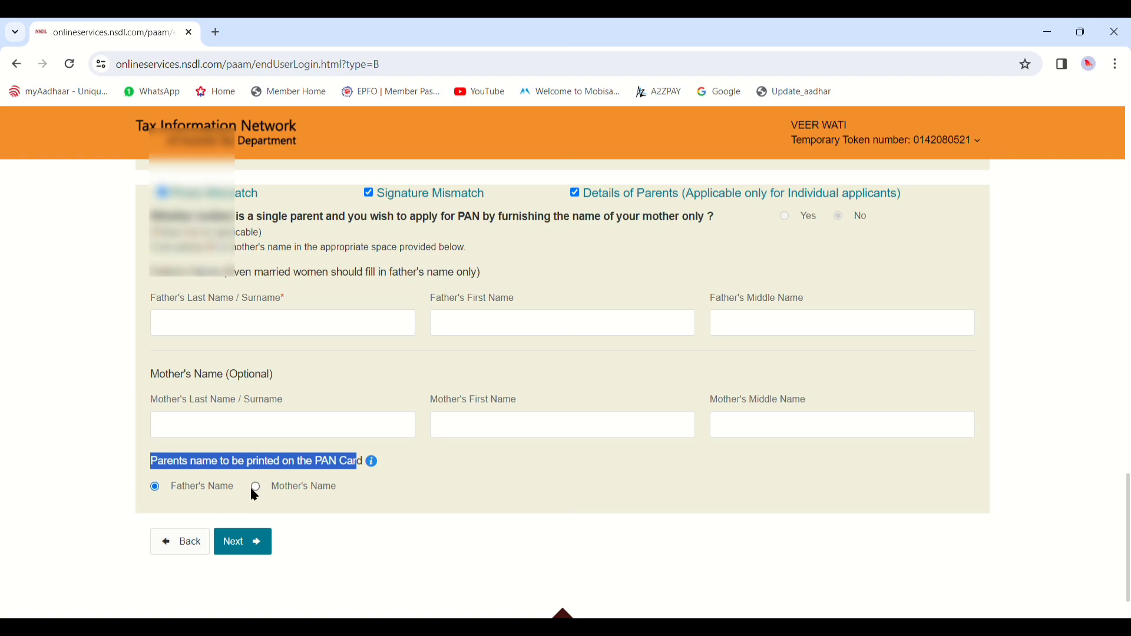
pyautogui.click(156, 487)
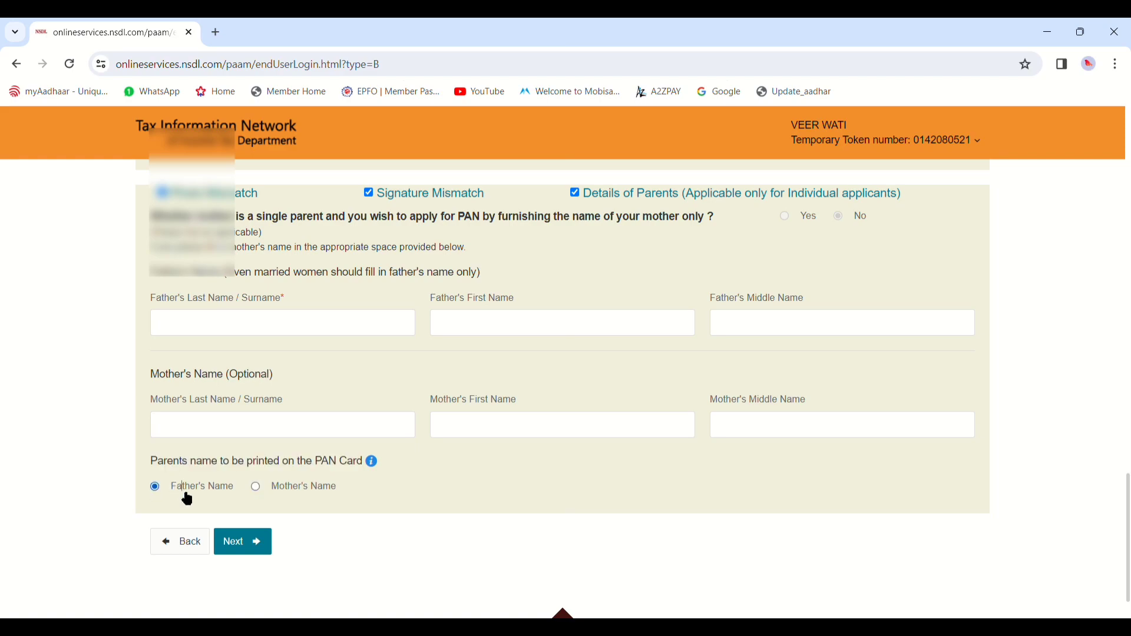
pyautogui.click(247, 545)
# Set the proof of PAN to Copy of Pan Card on the Document details step
pyautogui.click(242, 570)
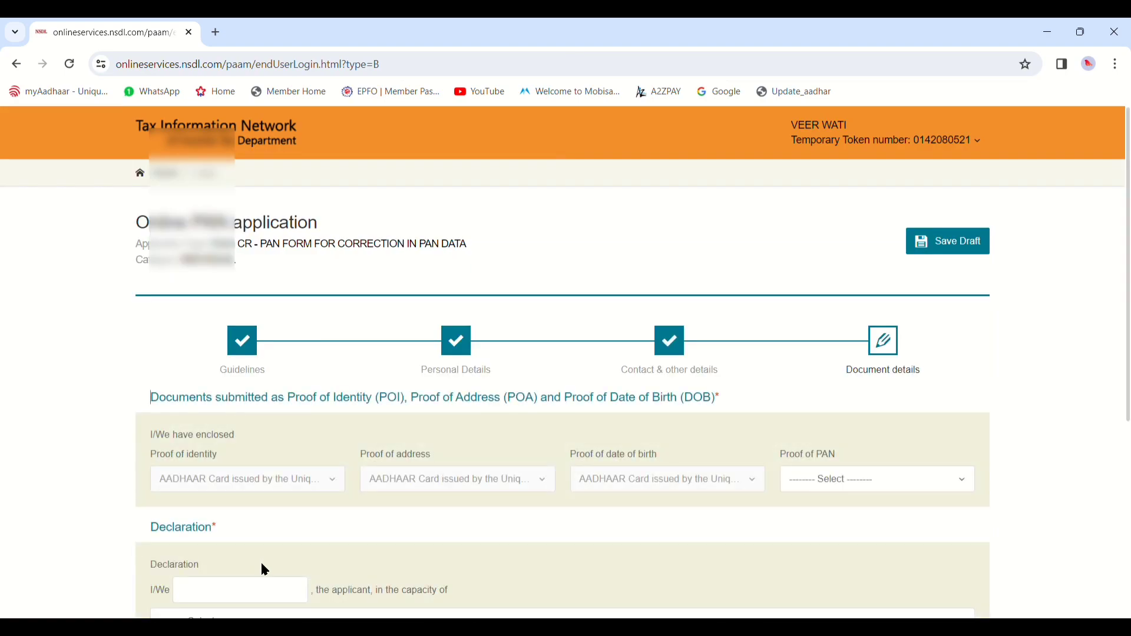
pyautogui.scroll(-3, 383, 383)
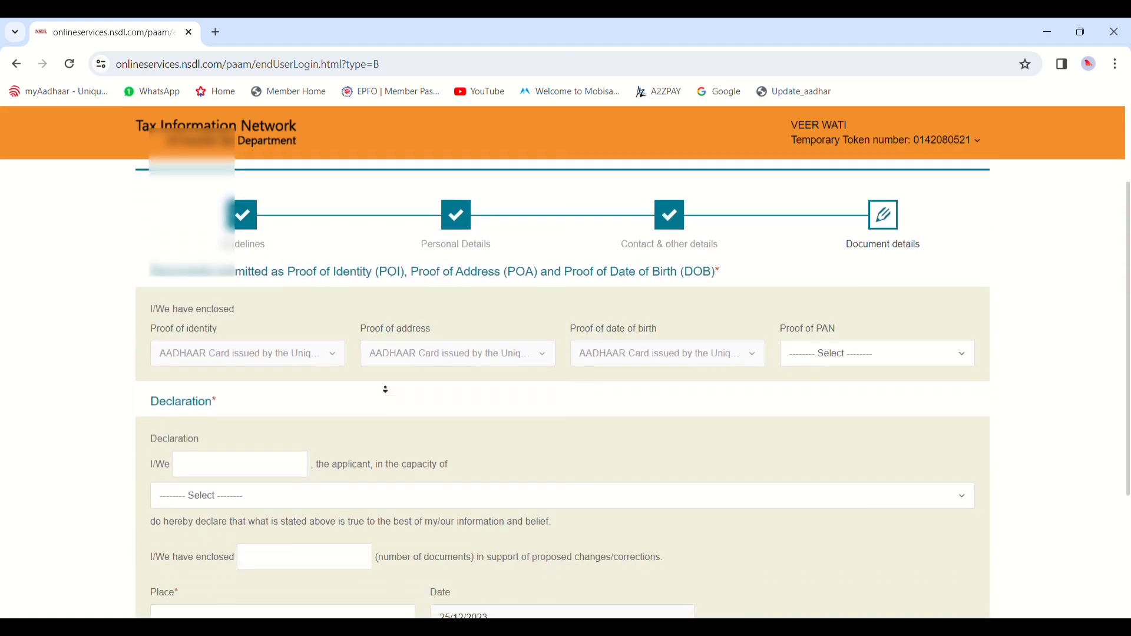
pyautogui.moveTo(140, 271); pyautogui.dragTo(240, 282)
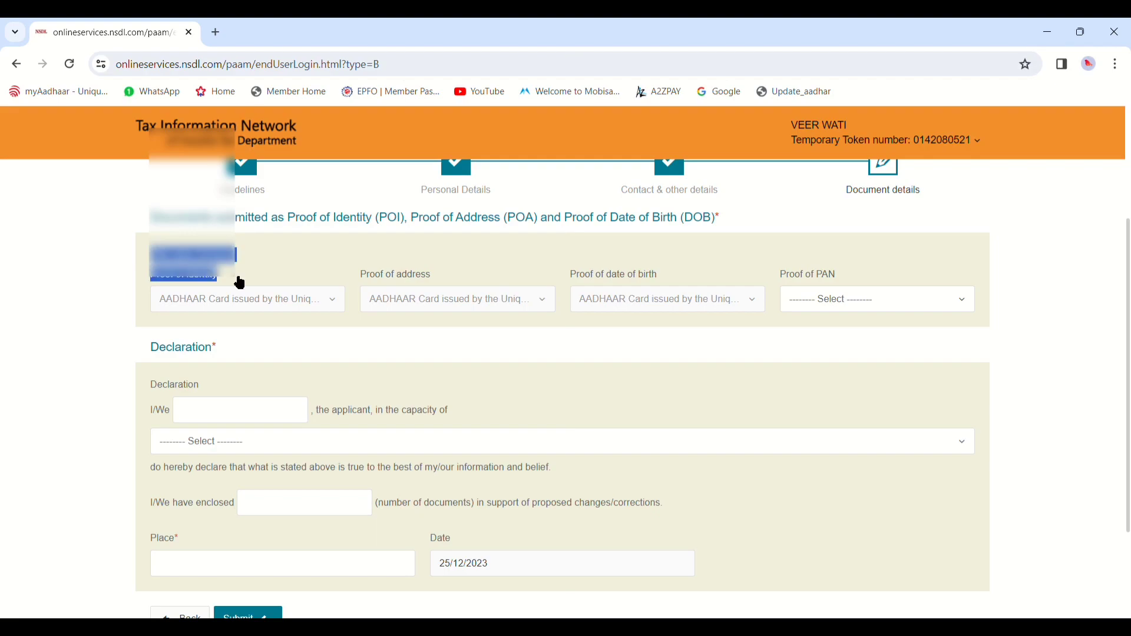
pyautogui.moveTo(374, 285); pyautogui.dragTo(440, 286)
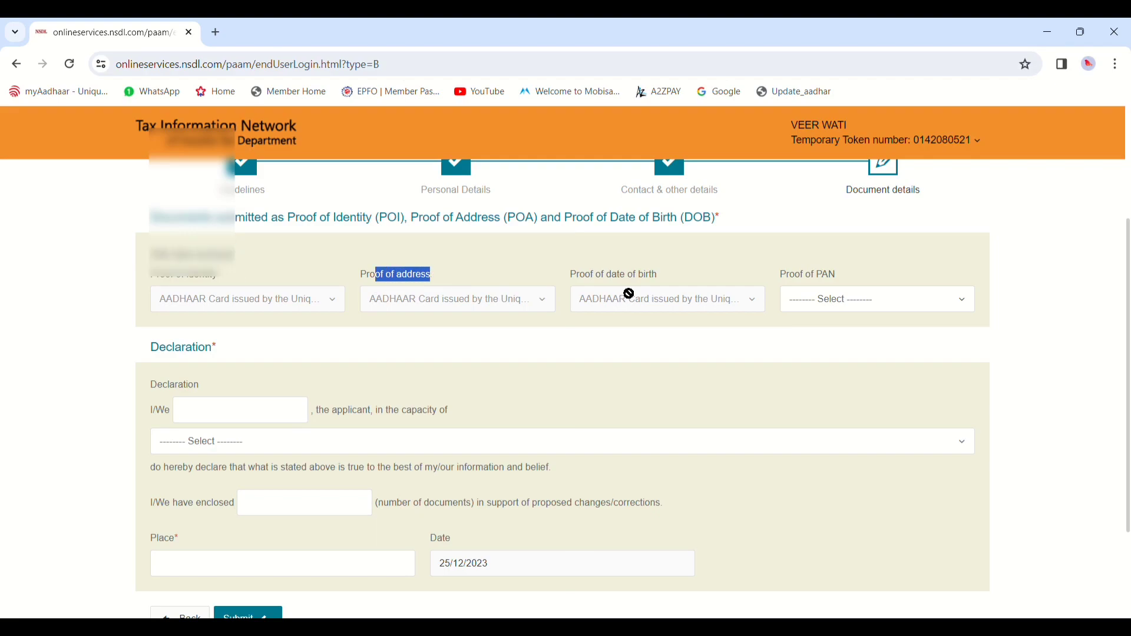
pyautogui.click(844, 290)
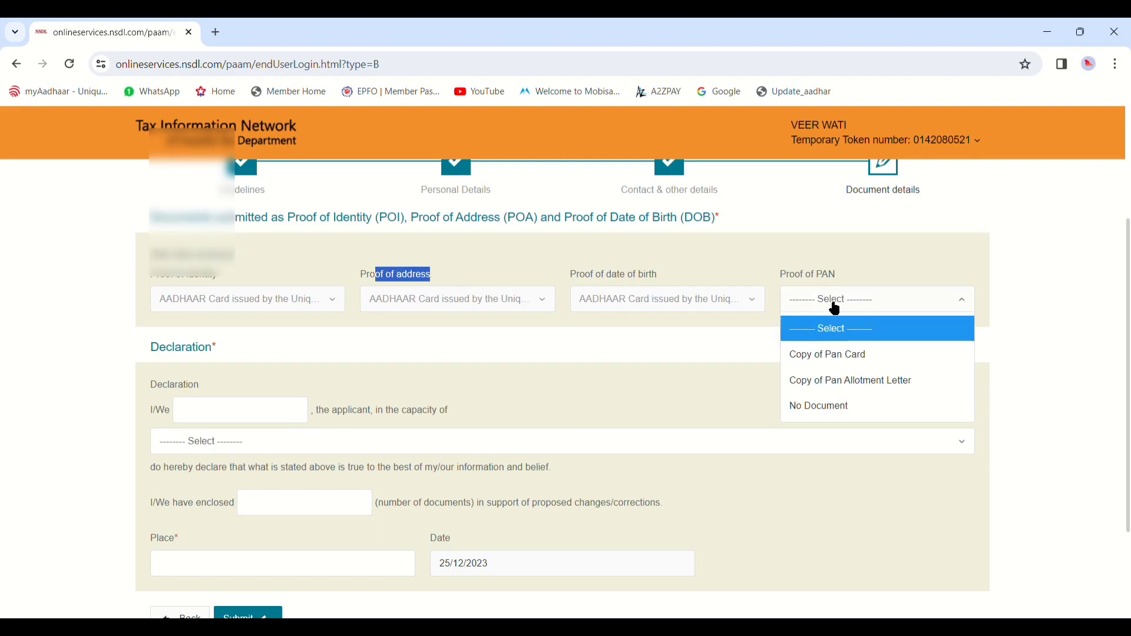
pyautogui.click(830, 358)
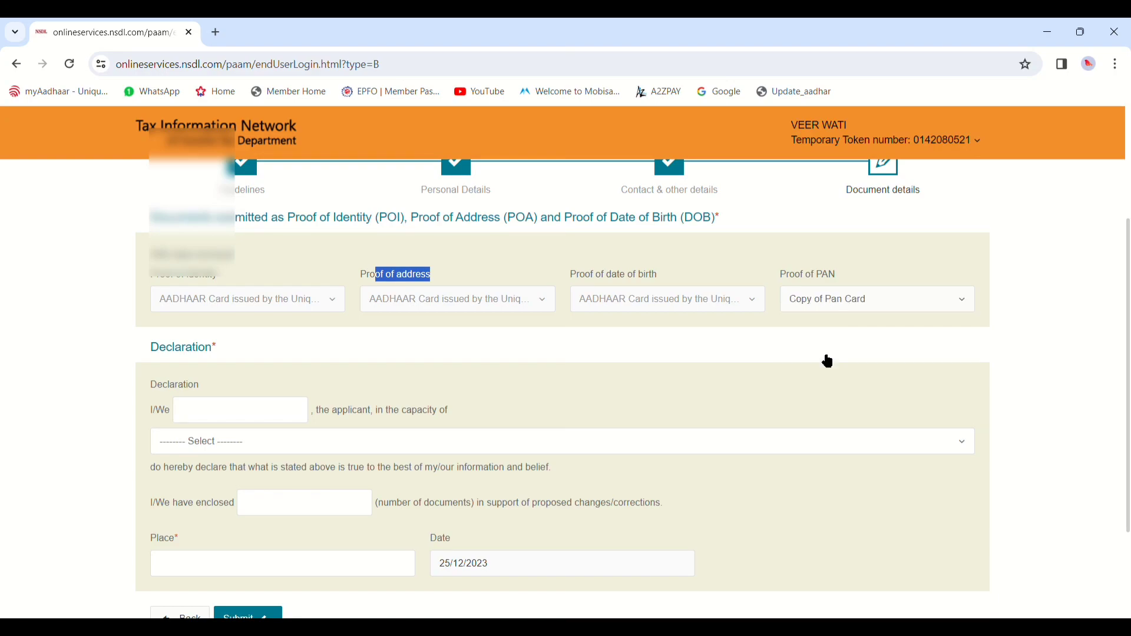
pyautogui.click(850, 304)
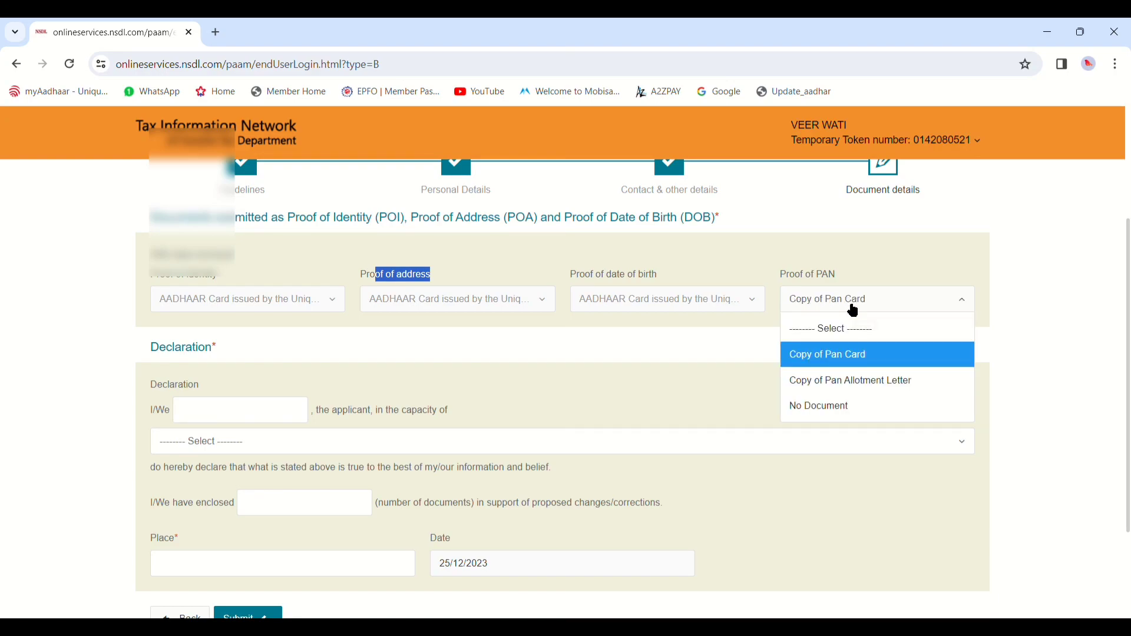
pyautogui.click(868, 361)
# Enter the declarant's name and declare in the capacity of Himself/Herself
pyautogui.click(206, 414)
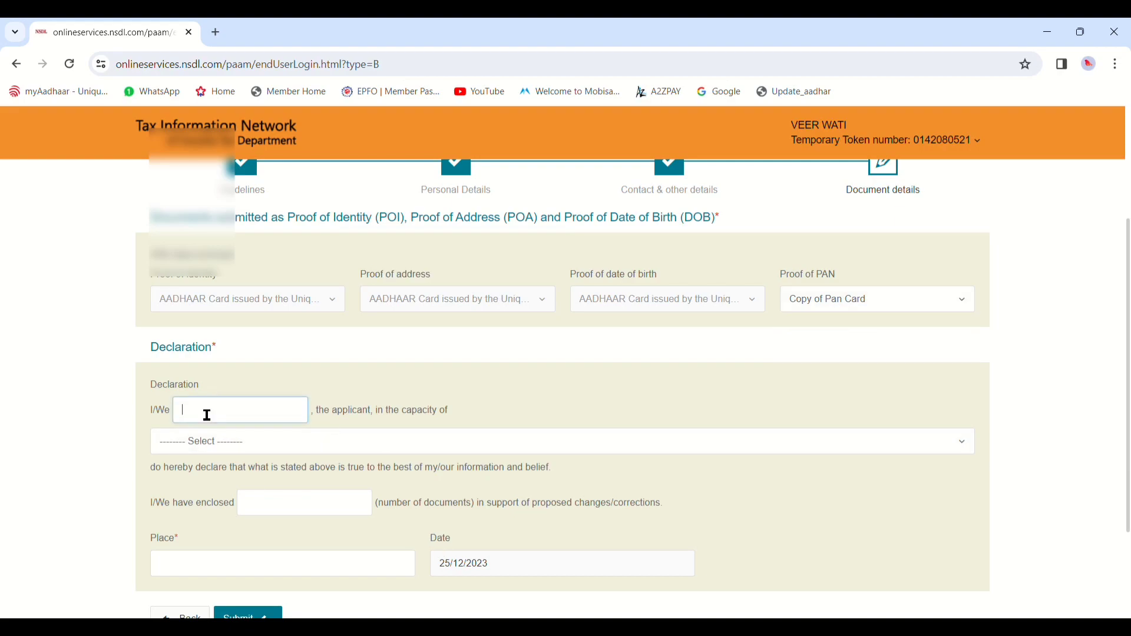
pyautogui.click(222, 451)
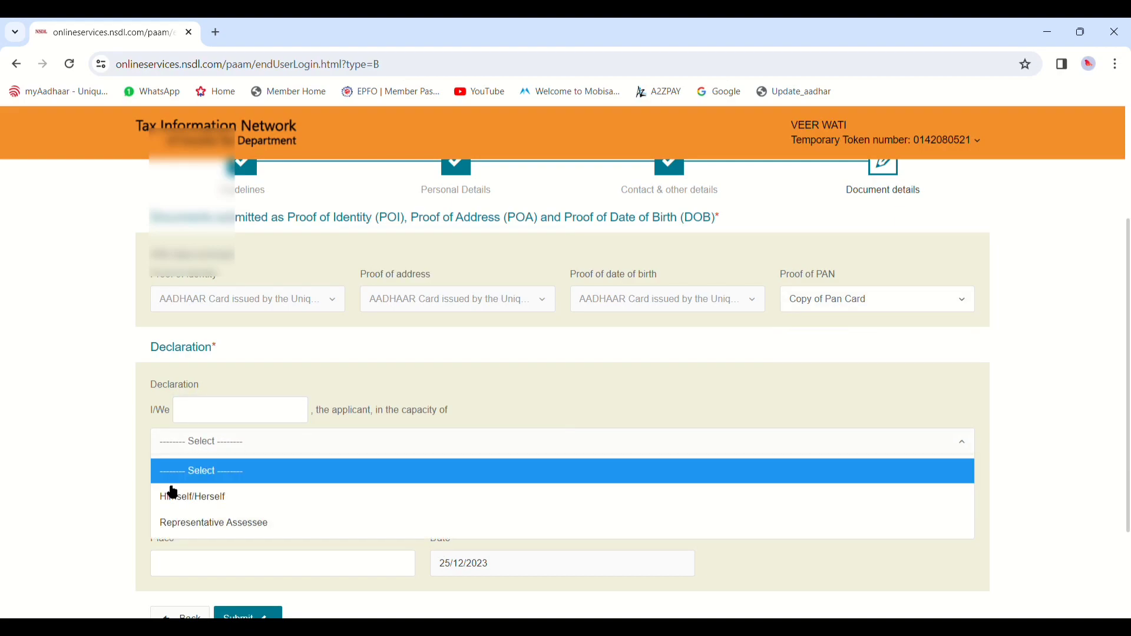
pyautogui.click(211, 506)
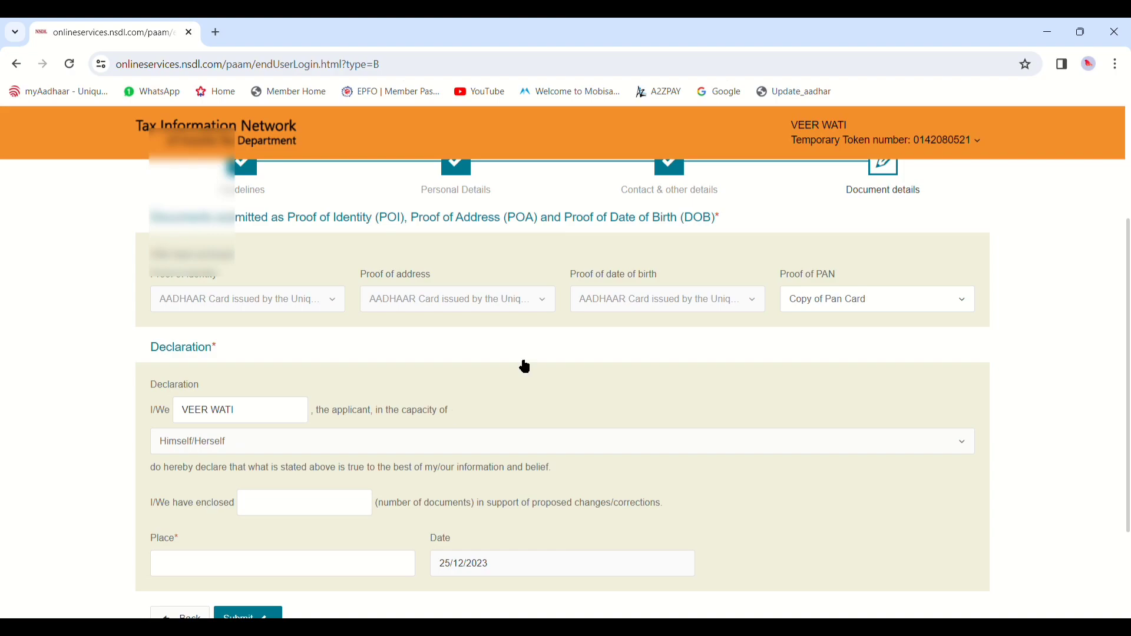
pyautogui.scroll(-3, 533, 404)
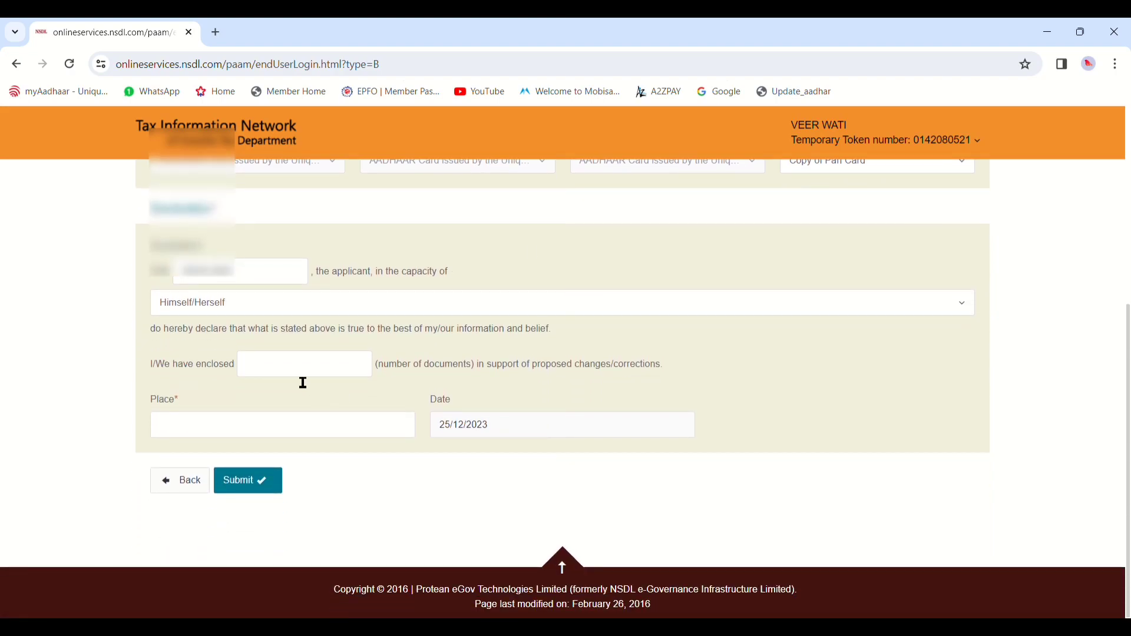
# Enter 1 enclosed document and the place of declaration, then submit the correction form
pyautogui.click(307, 377)
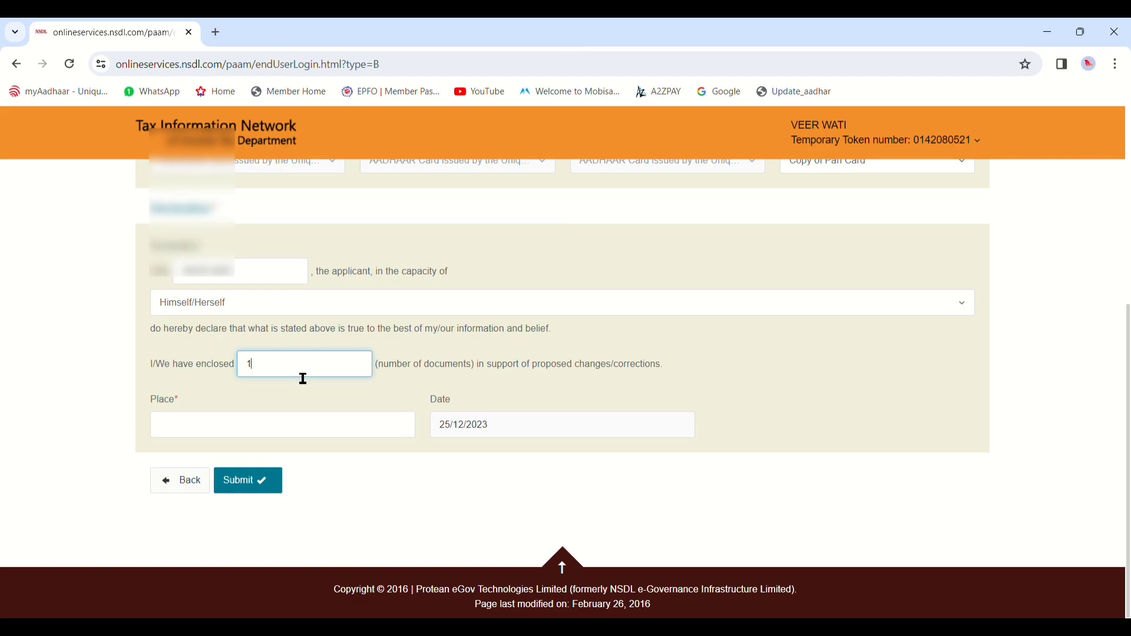
pyautogui.write('1')
pyautogui.click(695, 377)
pyautogui.scroll(1, 707, 312)
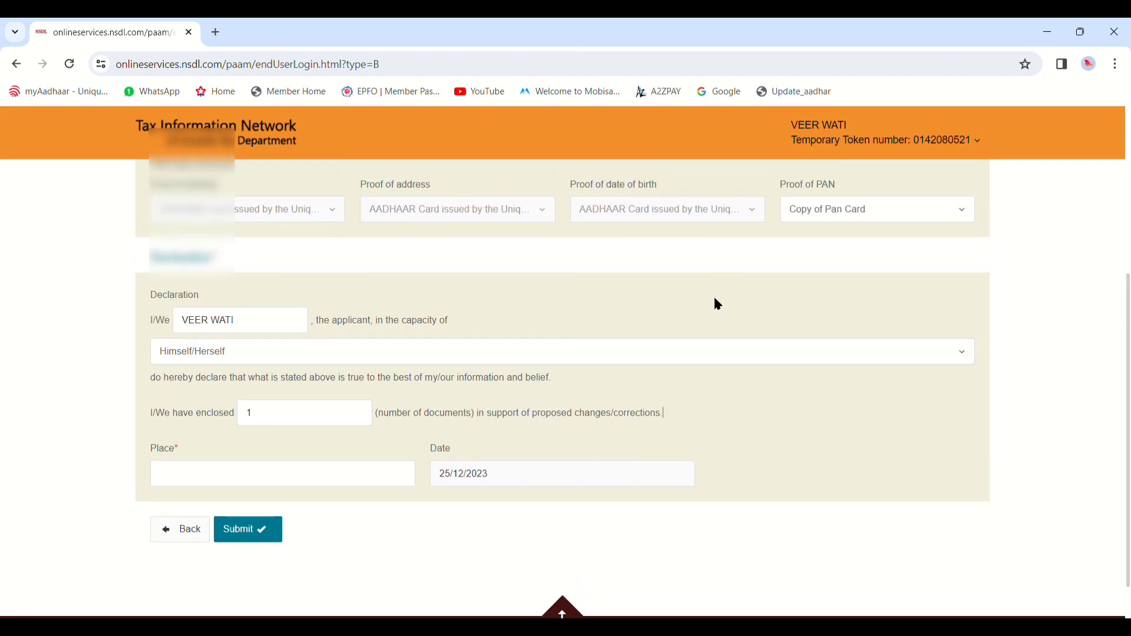
pyautogui.click(808, 214)
pyautogui.scroll(-2, 585, 327)
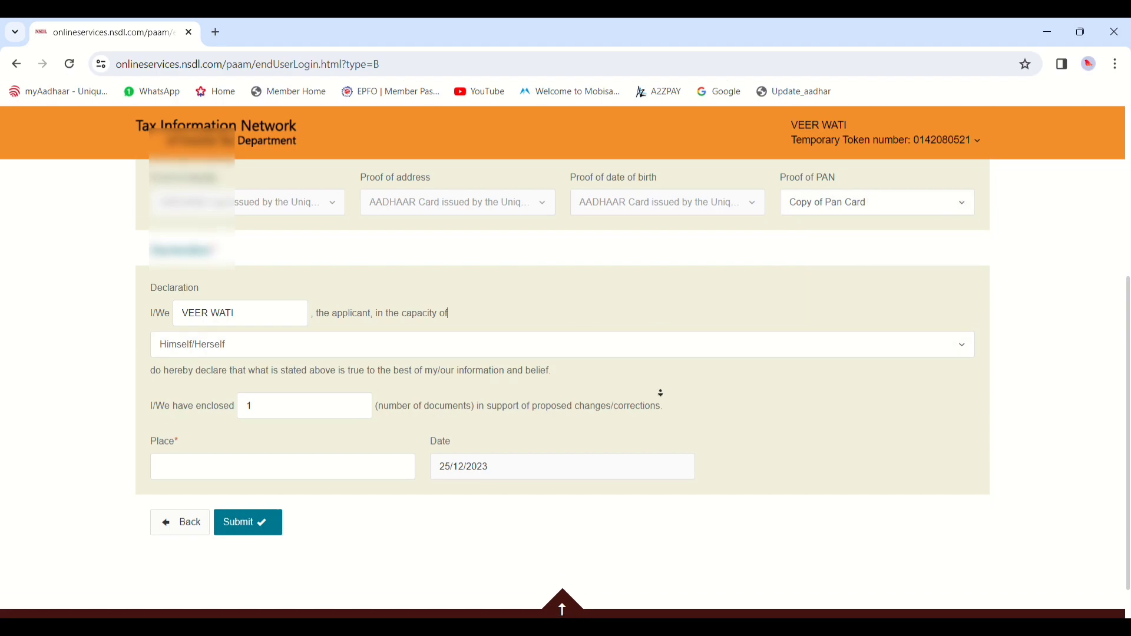
pyautogui.click(248, 434)
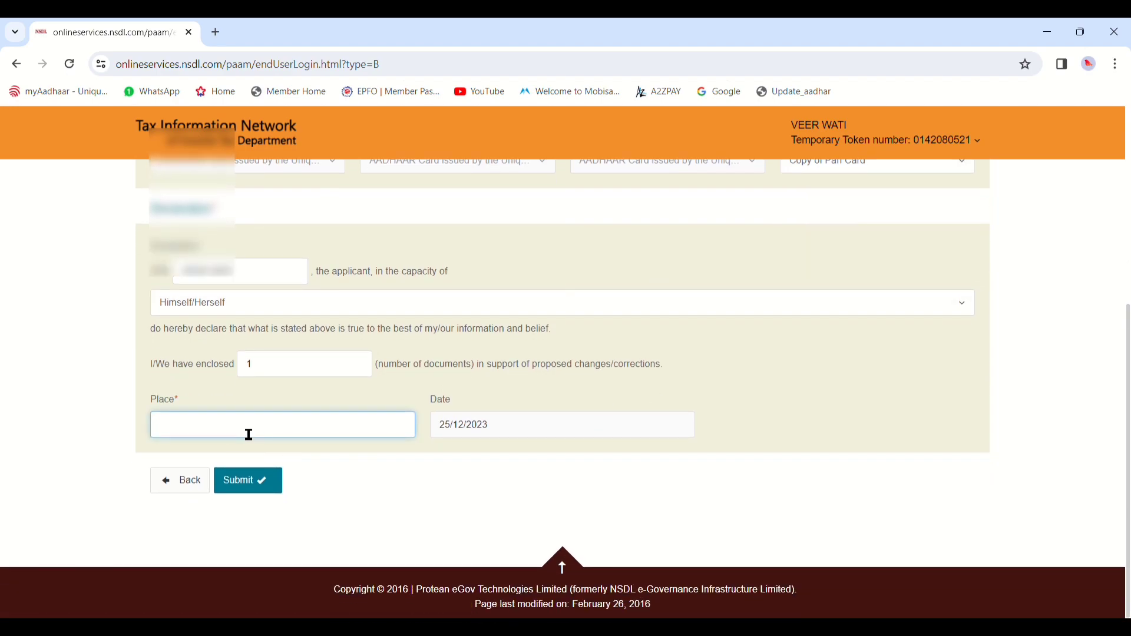
pyautogui.click(258, 480)
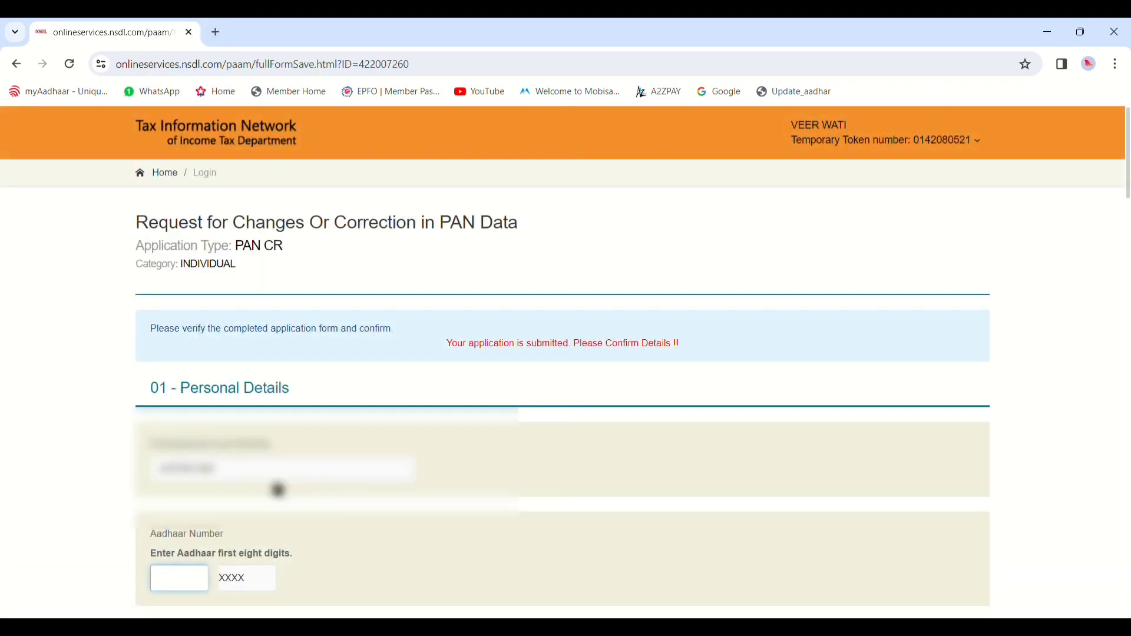
# Enter the first digits of the Aadhaar number on the confirmation page
pyautogui.moveTo(453, 345); pyautogui.dragTo(706, 344)
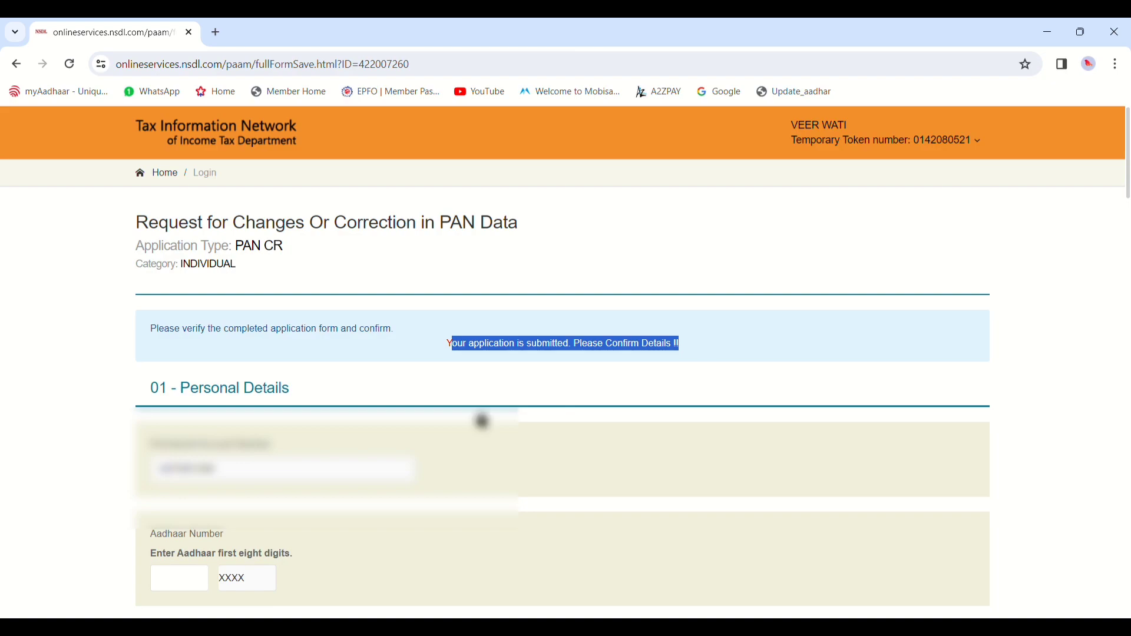
pyautogui.click(446, 363)
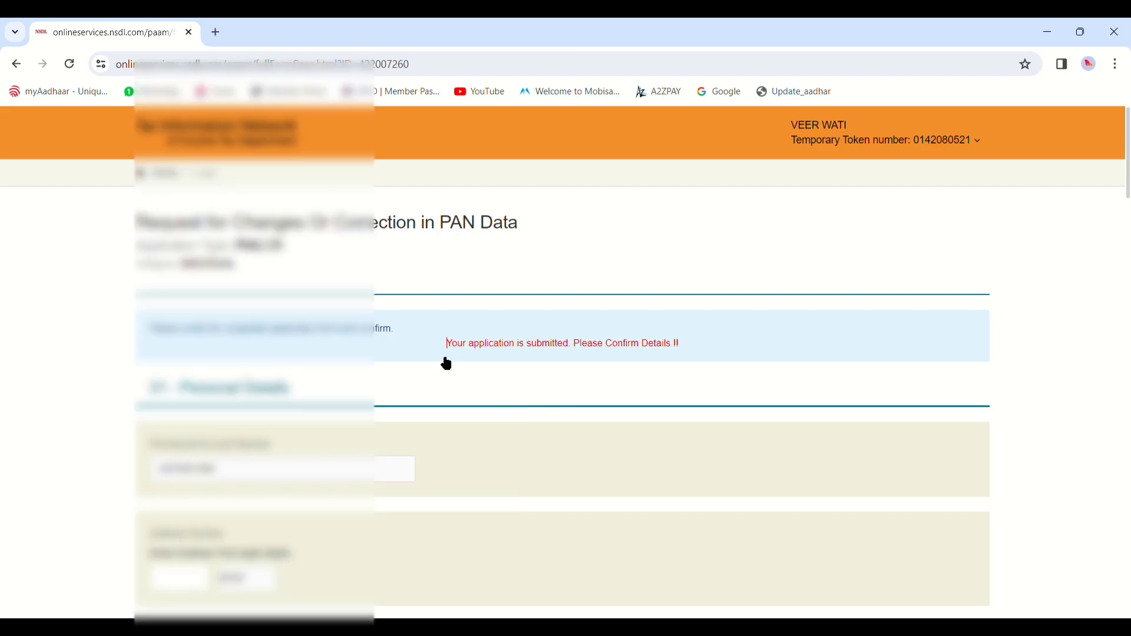
pyautogui.scroll(-1, 463, 345)
pyautogui.scroll(-3, 464, 345)
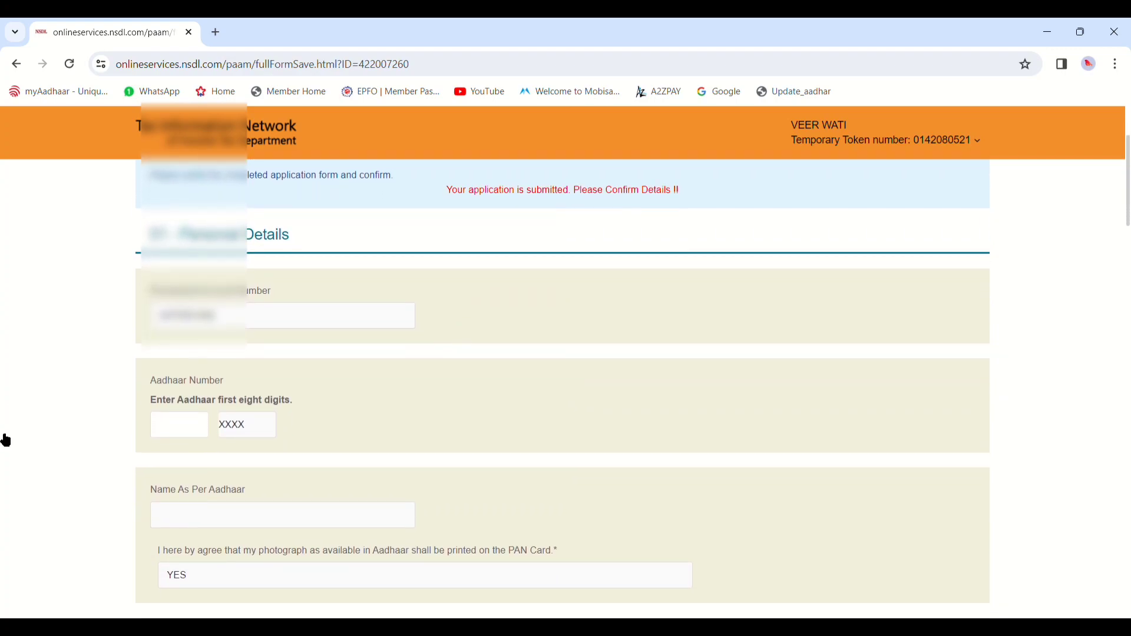
pyautogui.click(184, 436)
pyautogui.write('5123')
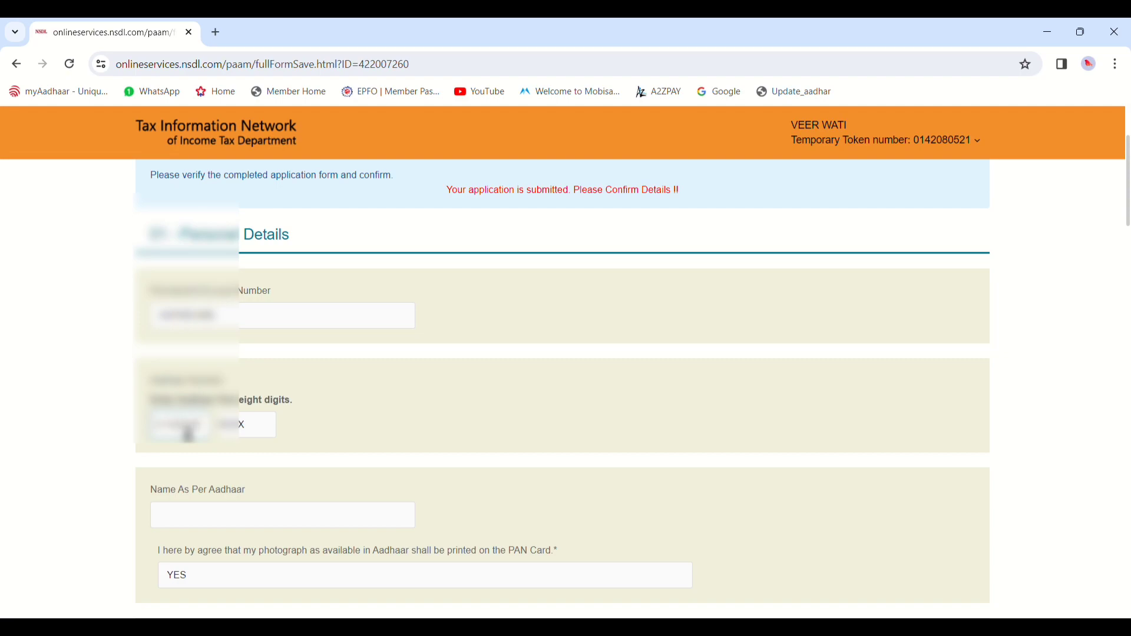
# Review the name as per Aadhaar and the remaining details, then proceed to payment
pyautogui.scroll(-2, 475, 453)
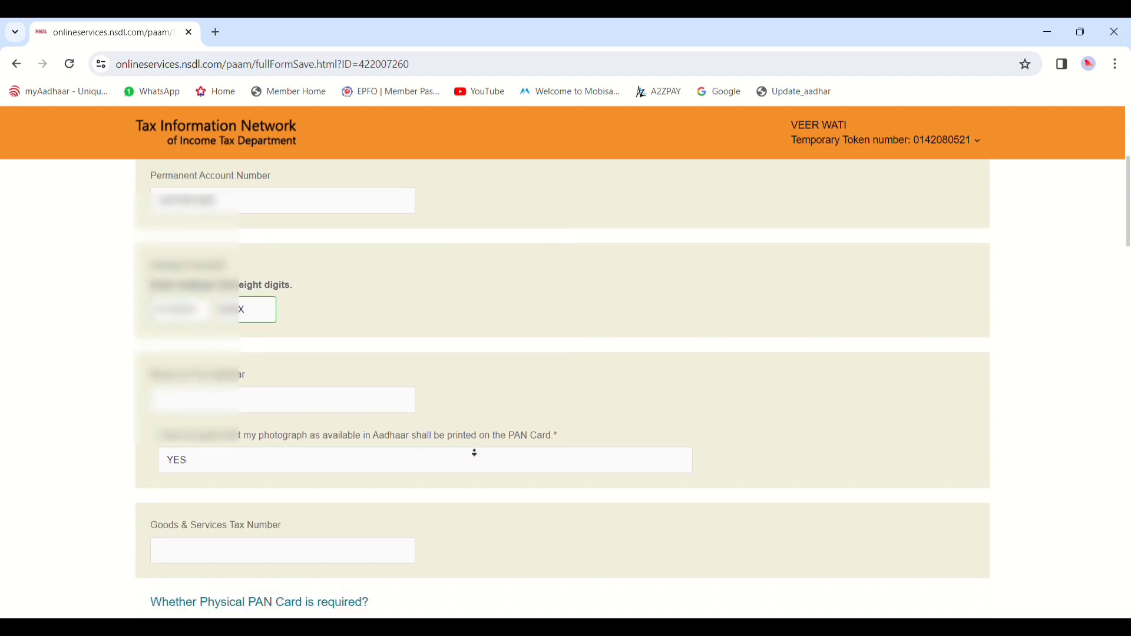
pyautogui.scroll(-1, 475, 453)
pyautogui.click(287, 366)
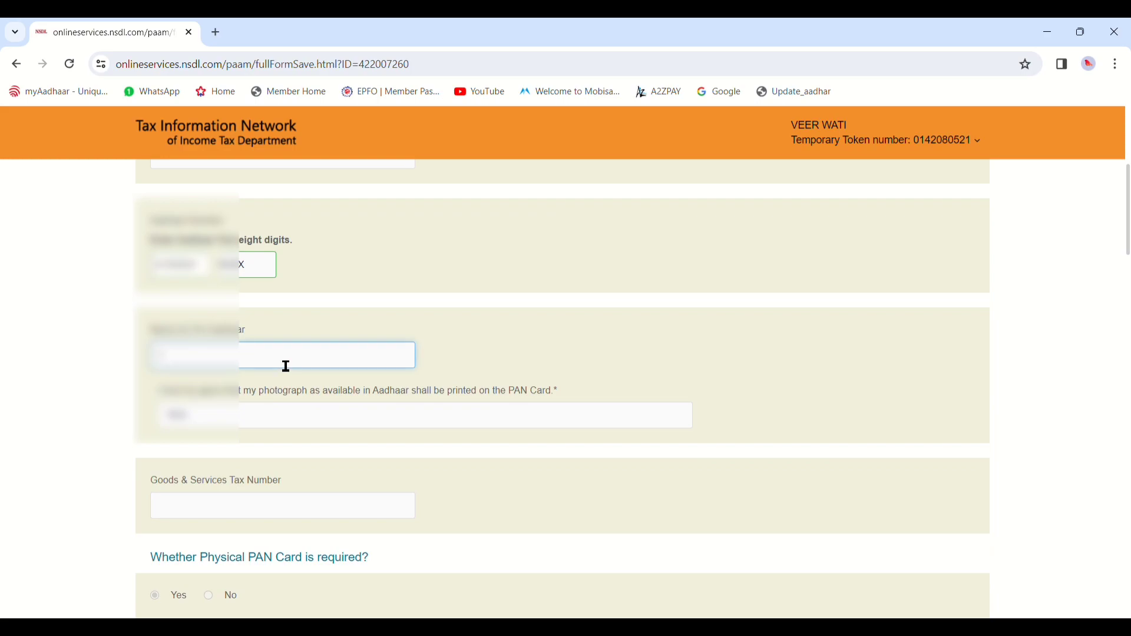
pyautogui.scroll(-4, 496, 450)
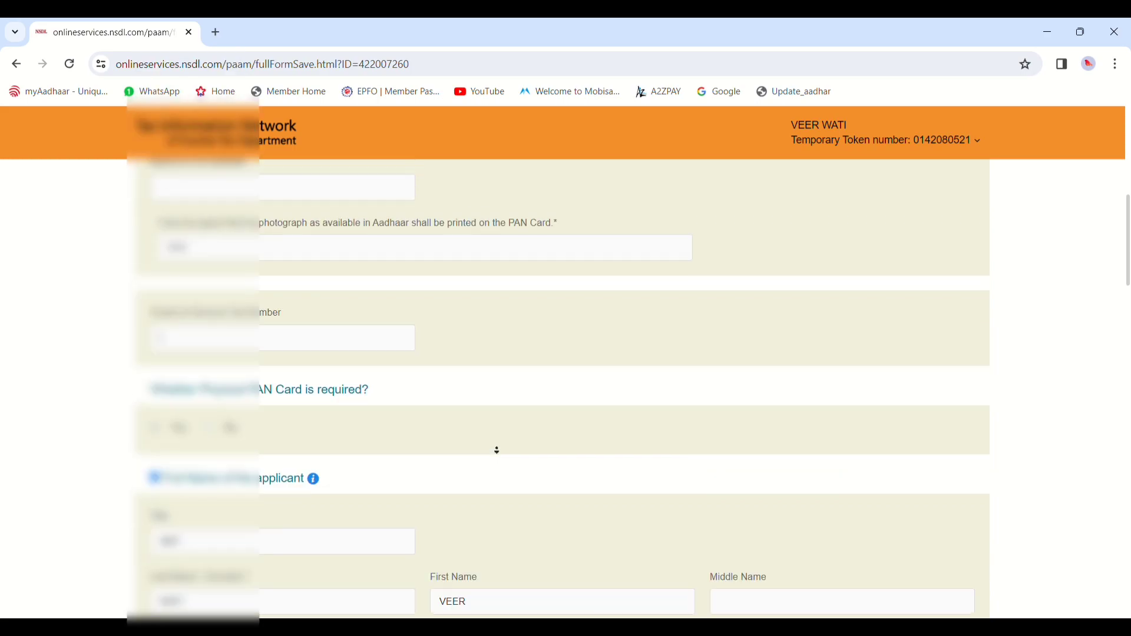
pyautogui.scroll(-3, 496, 451)
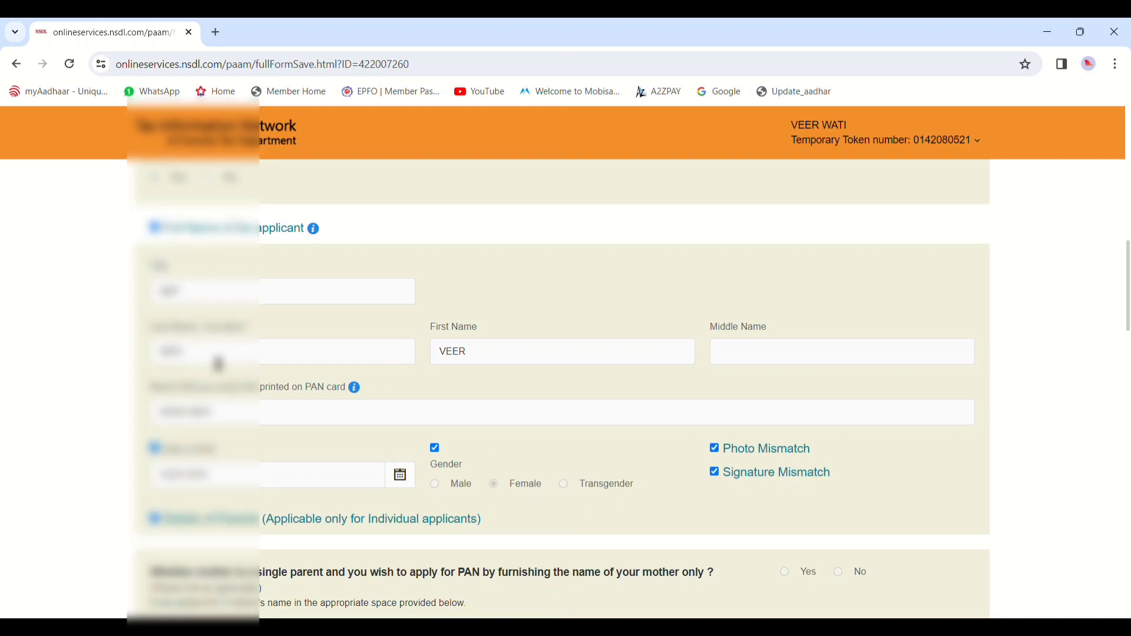
pyautogui.scroll(-15, 422, 369)
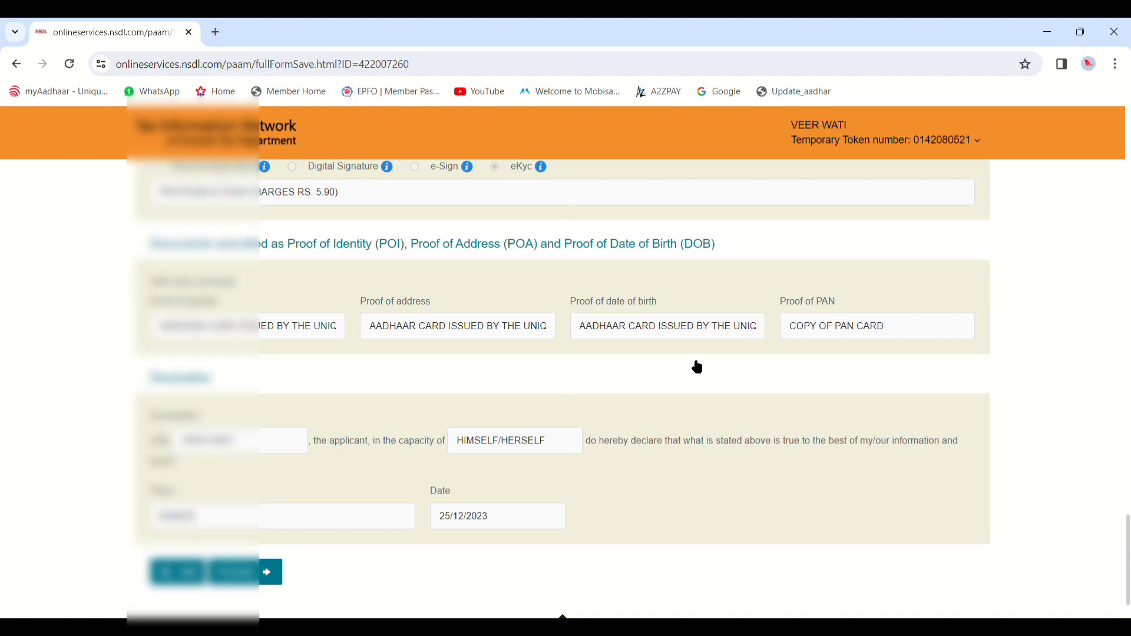
pyautogui.scroll(-2, 790, 268)
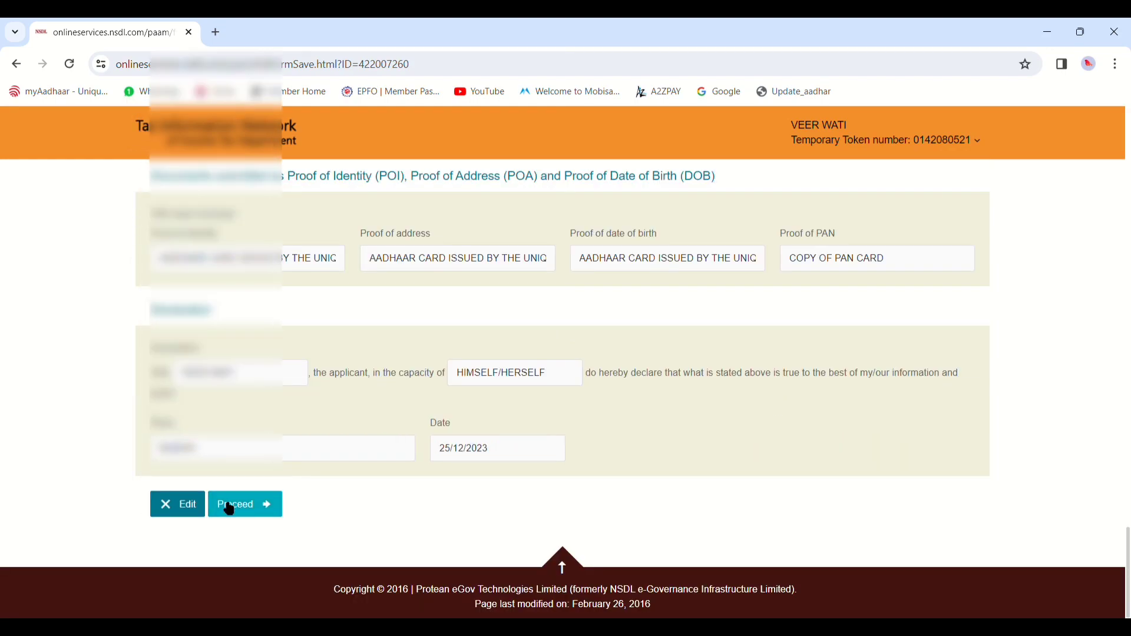
pyautogui.click(255, 506)
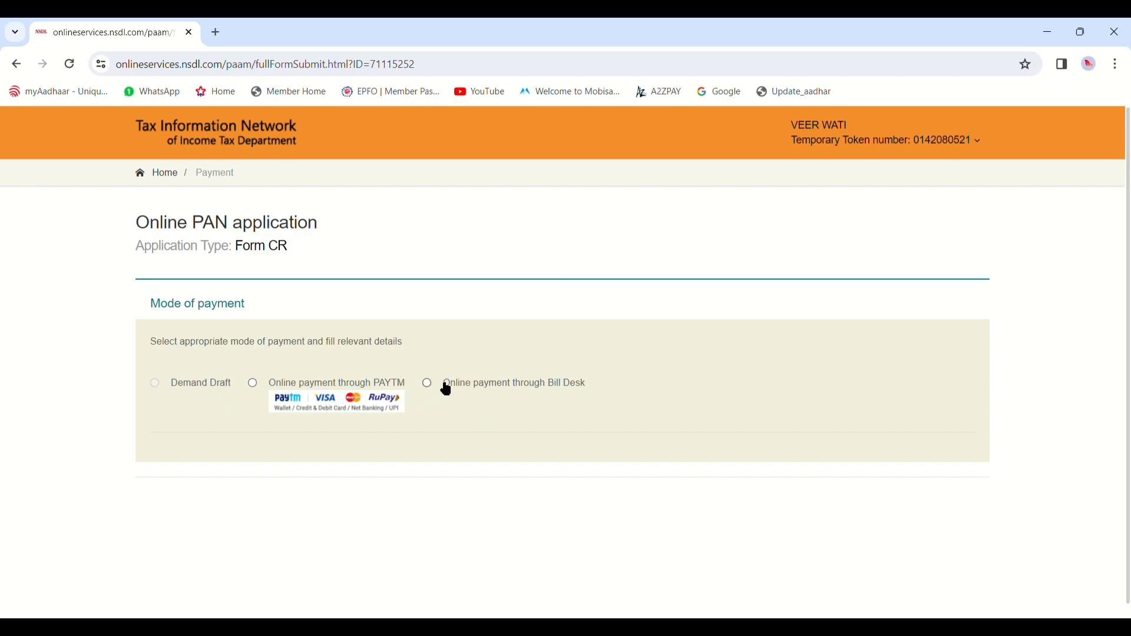
# Select Bill Desk online payment, agree to the terms of service, and proceed to payment
pyautogui.click(428, 383)
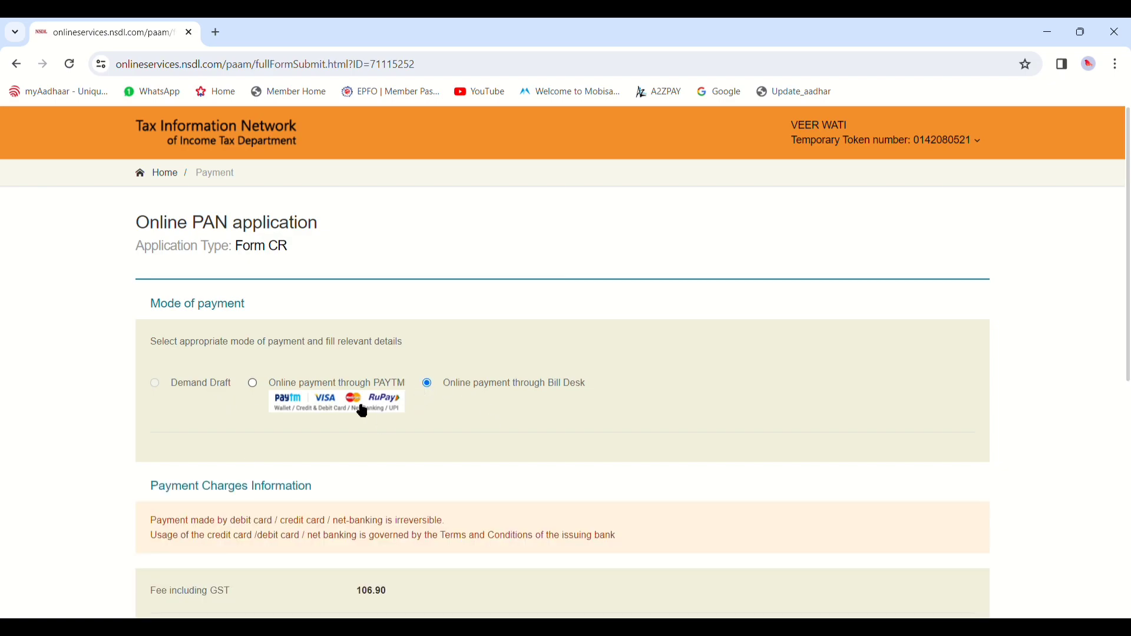
pyautogui.scroll(-3, 624, 365)
pyautogui.scroll(-2, 631, 450)
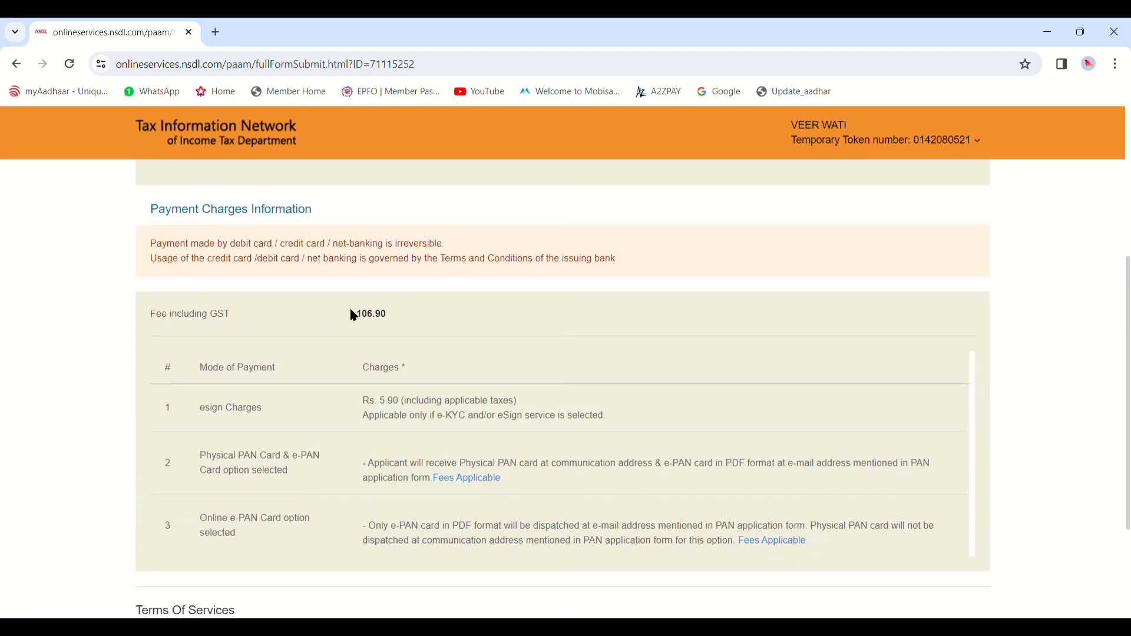
pyautogui.moveTo(354, 312); pyautogui.dragTo(401, 320)
pyautogui.scroll(-3, 530, 308)
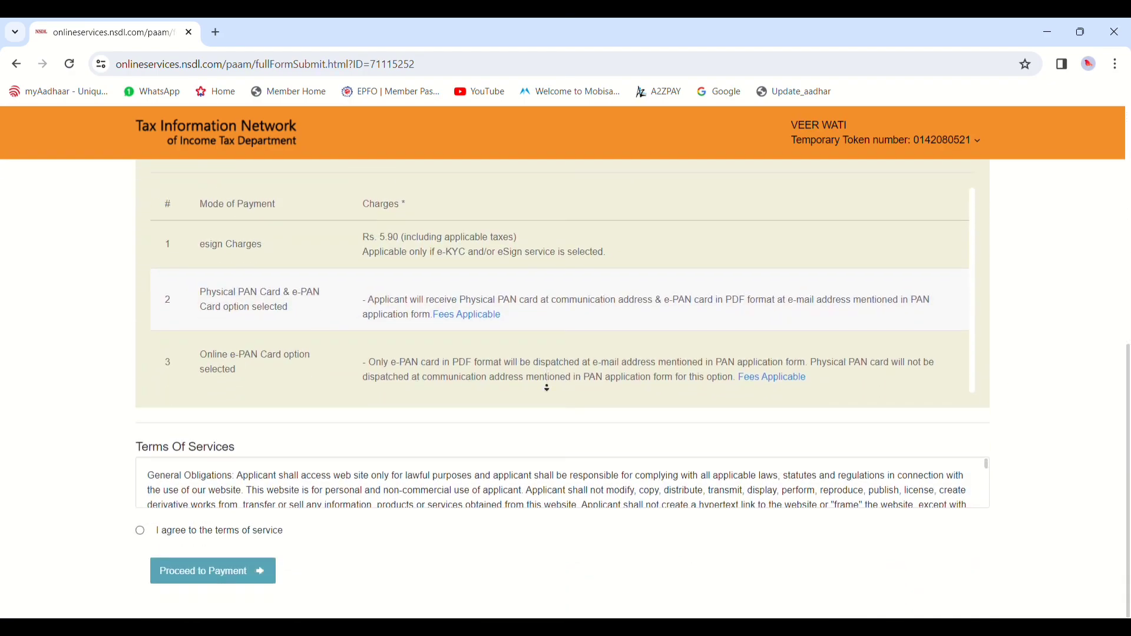
pyautogui.scroll(-5, 230, 493)
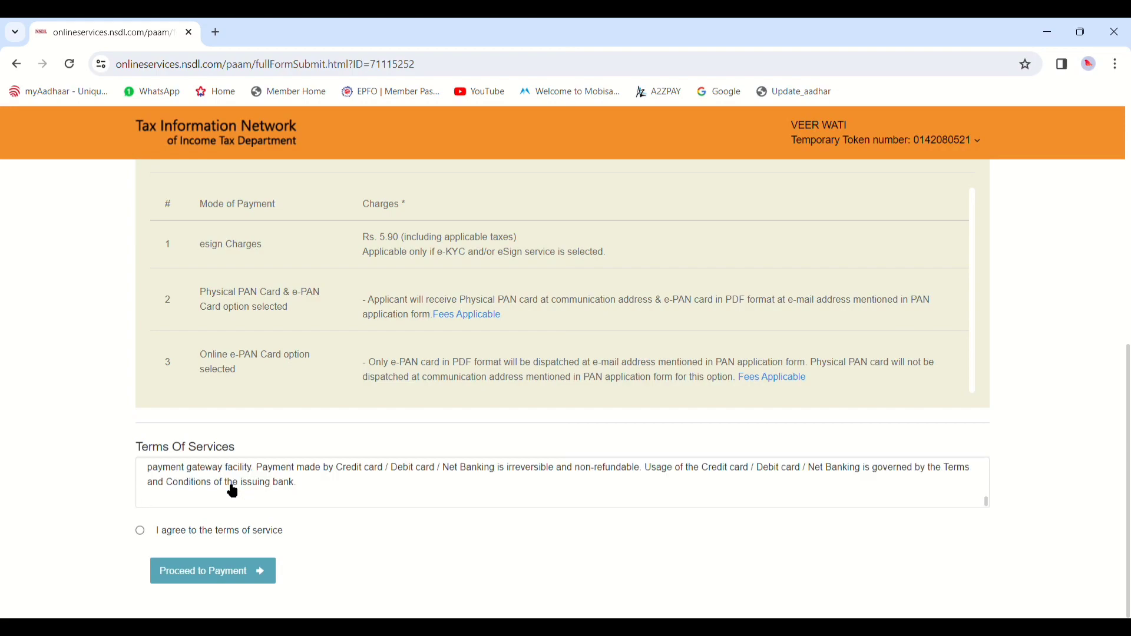
pyautogui.click(141, 532)
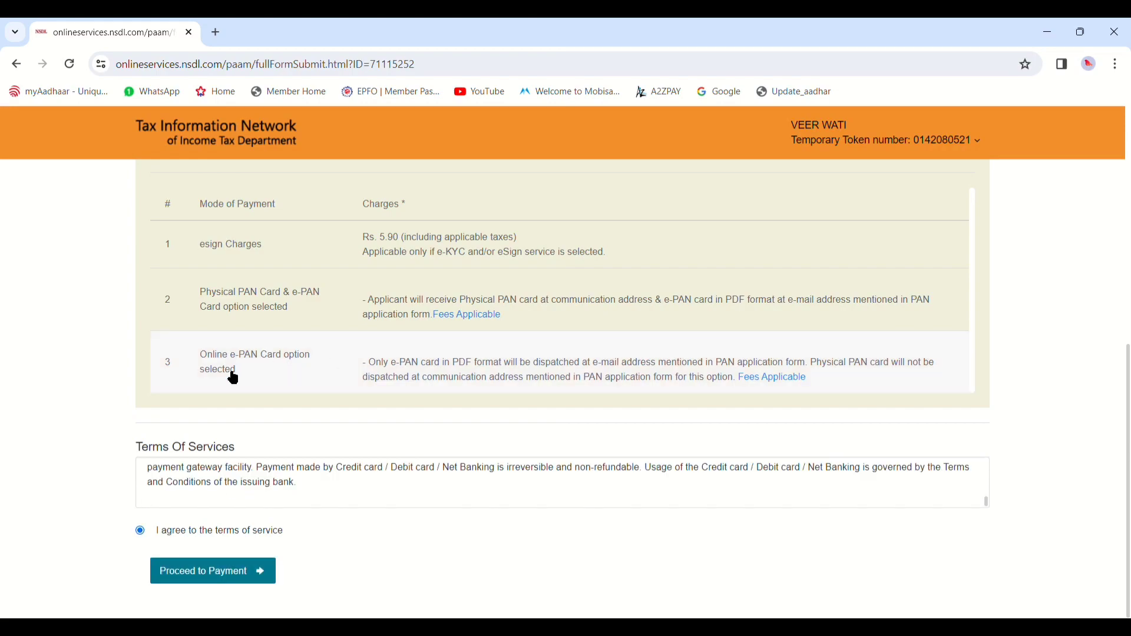
pyautogui.click(252, 569)
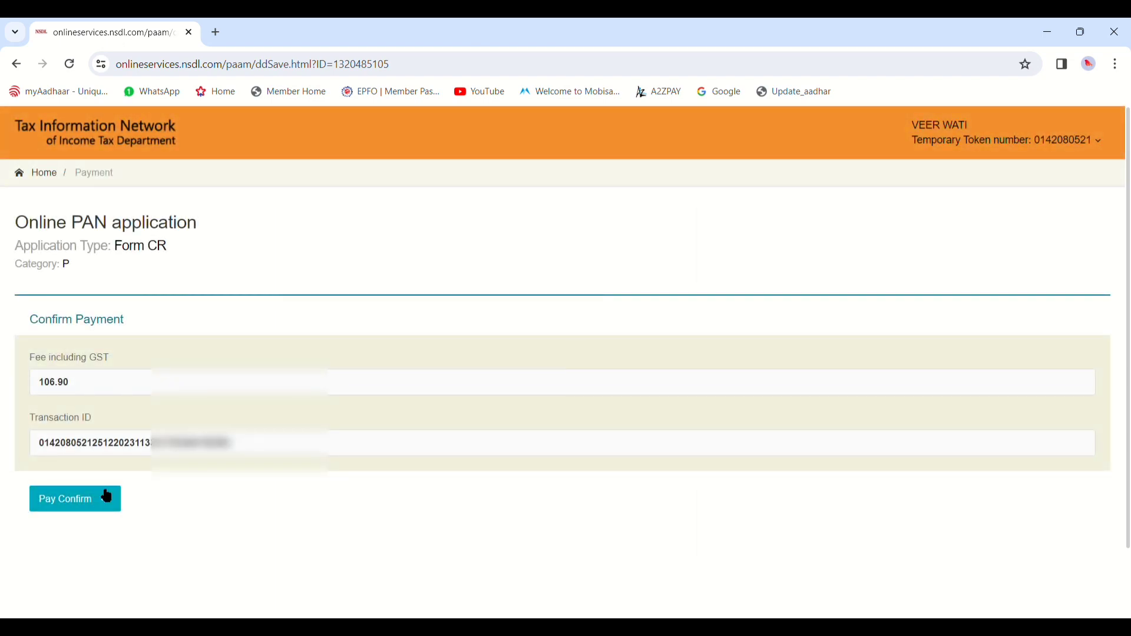
pyautogui.moveTo(30, 322); pyautogui.dragTo(122, 319)
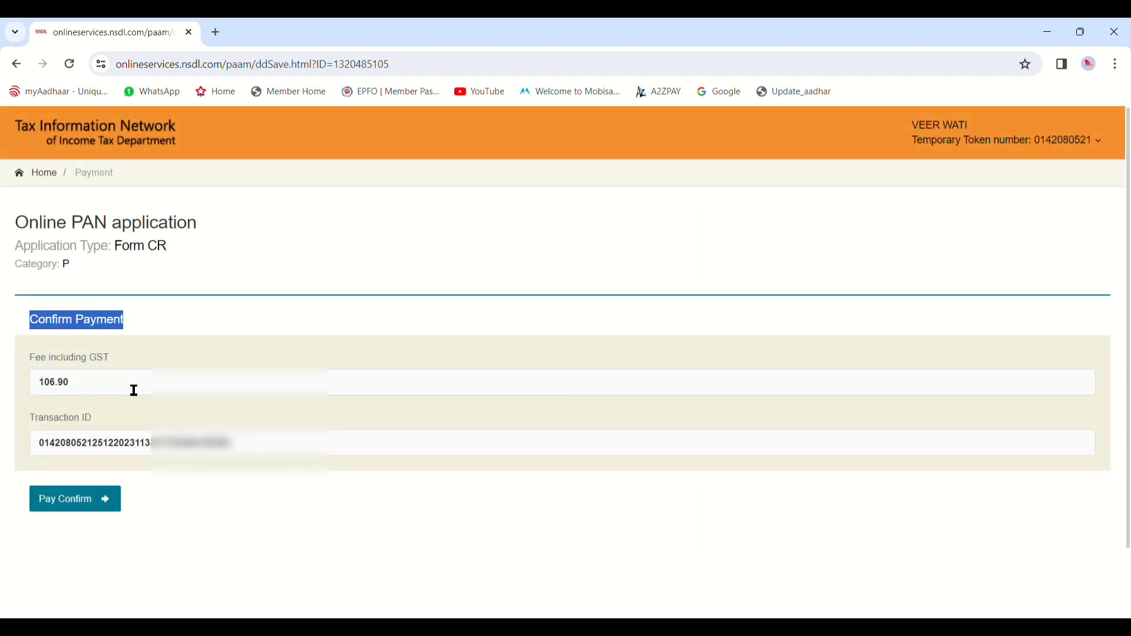
pyautogui.click(112, 439)
# Confirm the ₹106.90 fee, switch to QR payment and generate the BHIM UPI QR code
pyautogui.click(77, 512)
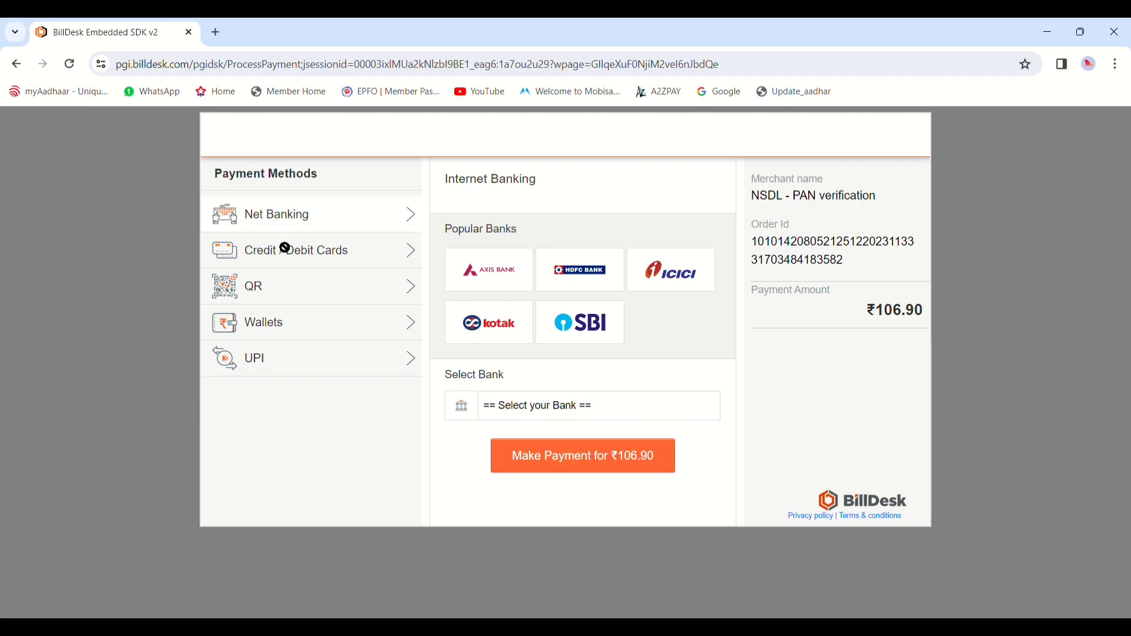
pyautogui.click(279, 291)
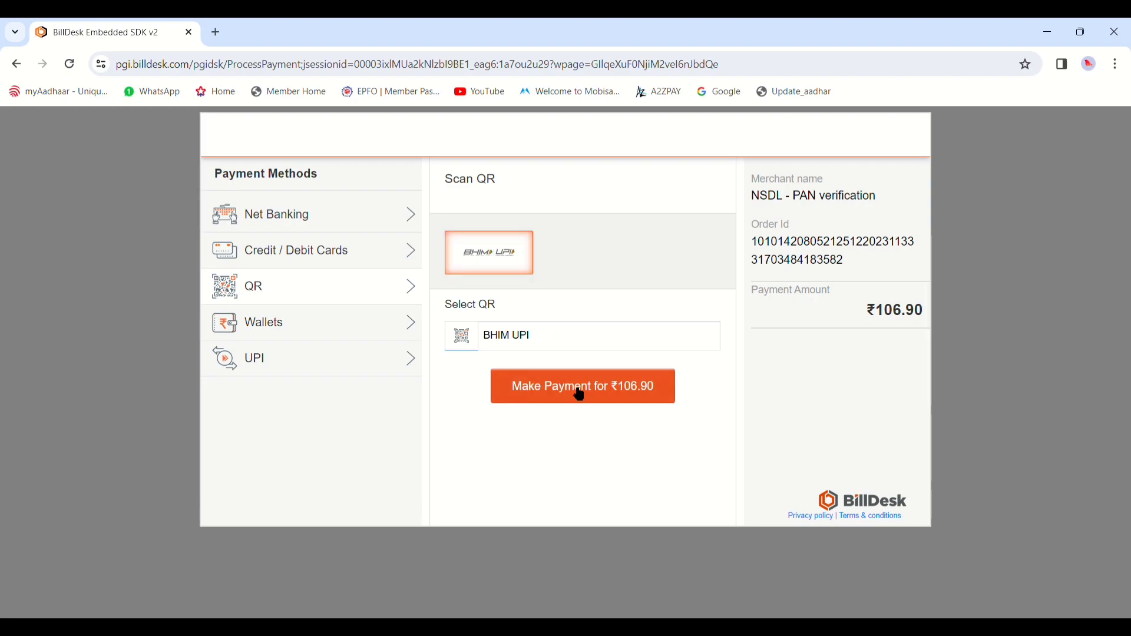
pyautogui.click(547, 392)
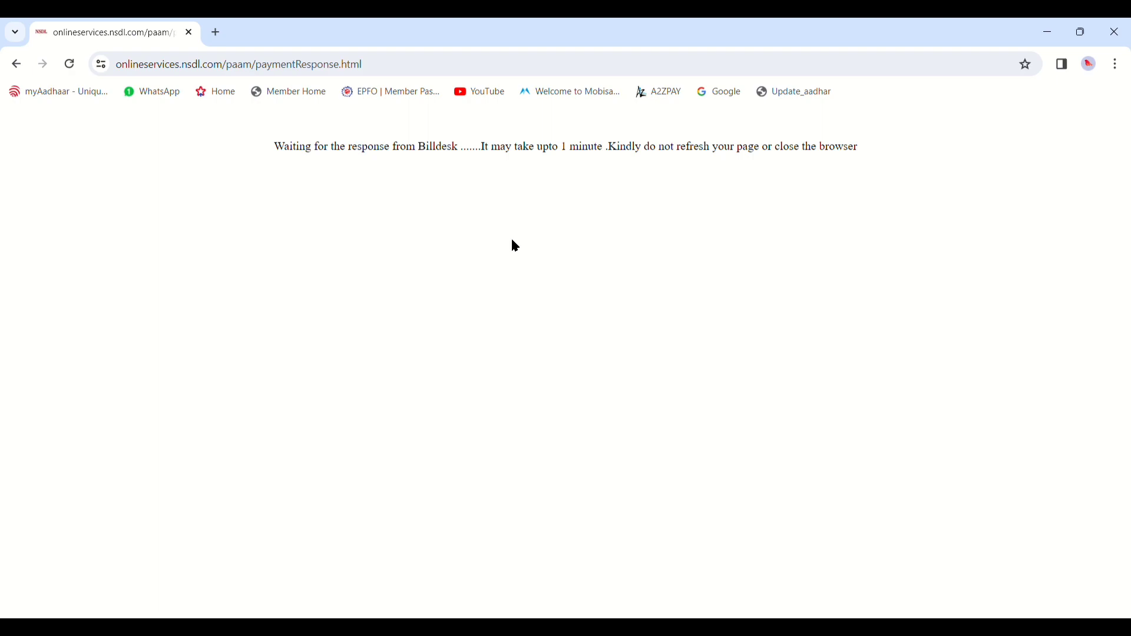
# Continue on from the successful ₹106.90 payment receipt
pyautogui.moveTo(285, 150); pyautogui.dragTo(864, 157)
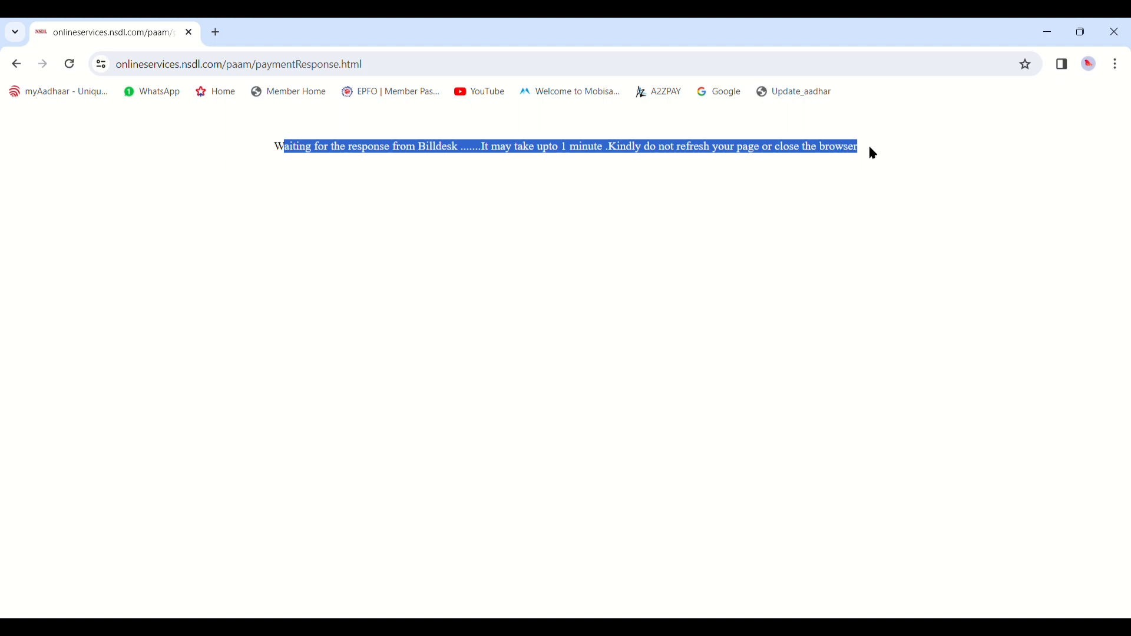
pyautogui.click(819, 186)
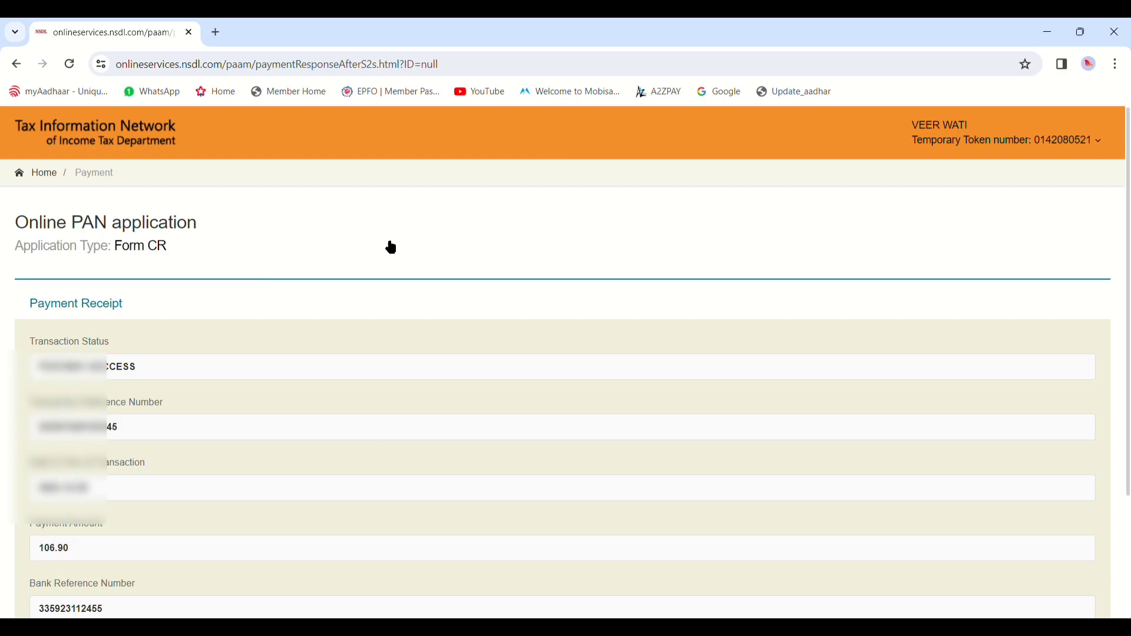
pyautogui.scroll(-2, 398, 362)
pyautogui.scroll(-1, 398, 362)
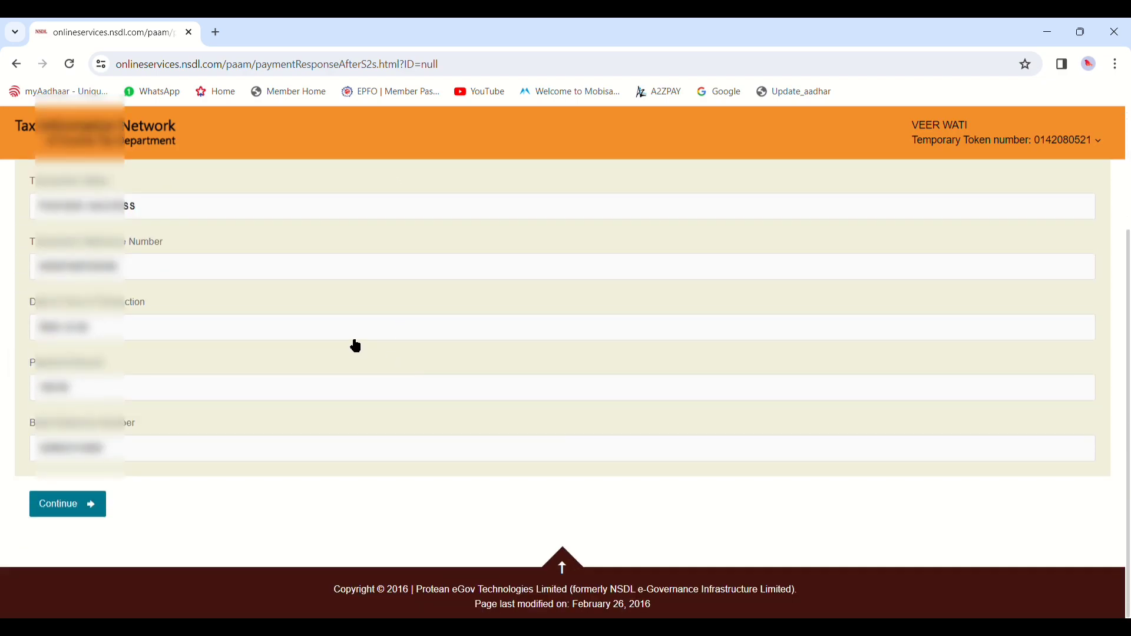
pyautogui.click(97, 504)
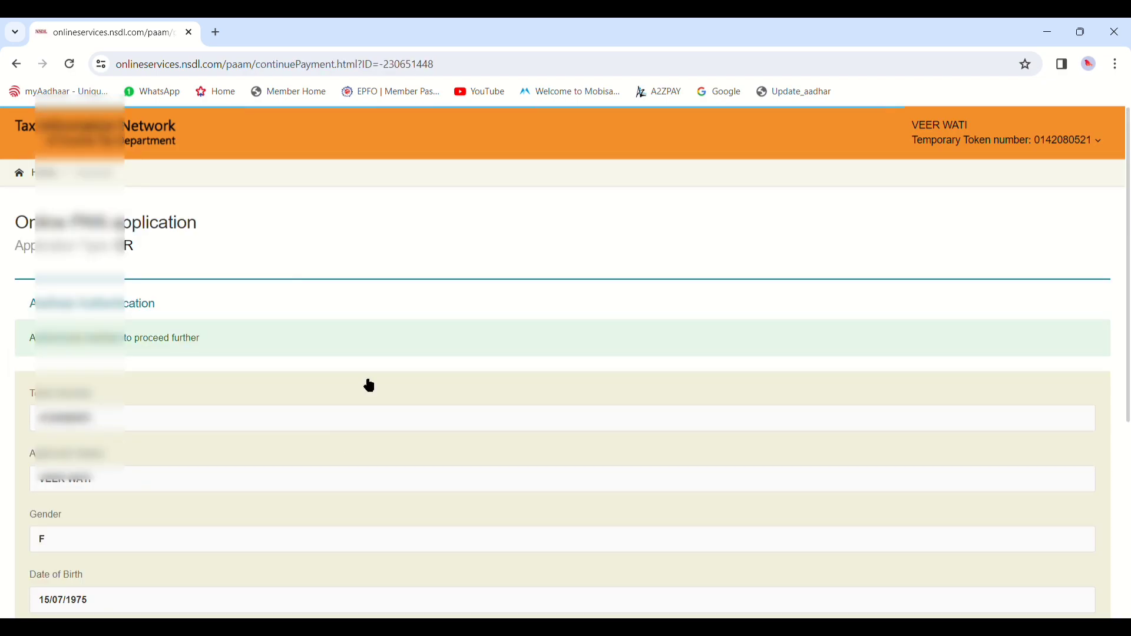
# Give consent for Aadhaar authentication and start authenticating the application
pyautogui.moveTo(30, 303); pyautogui.dragTo(171, 323)
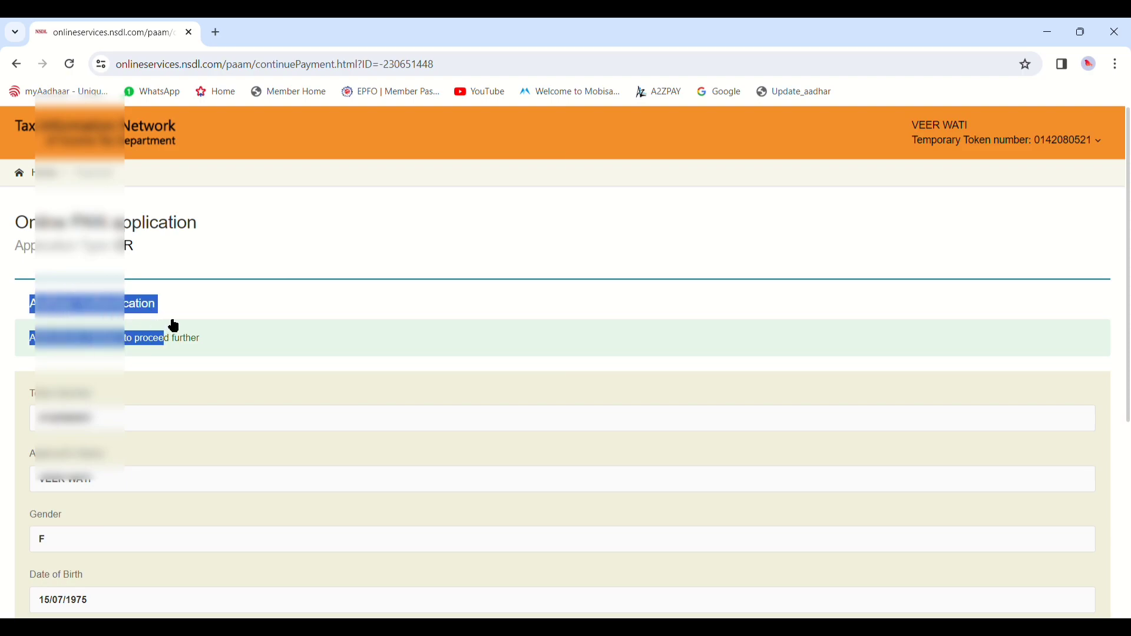
pyautogui.click(206, 314)
pyautogui.scroll(-5, 242, 323)
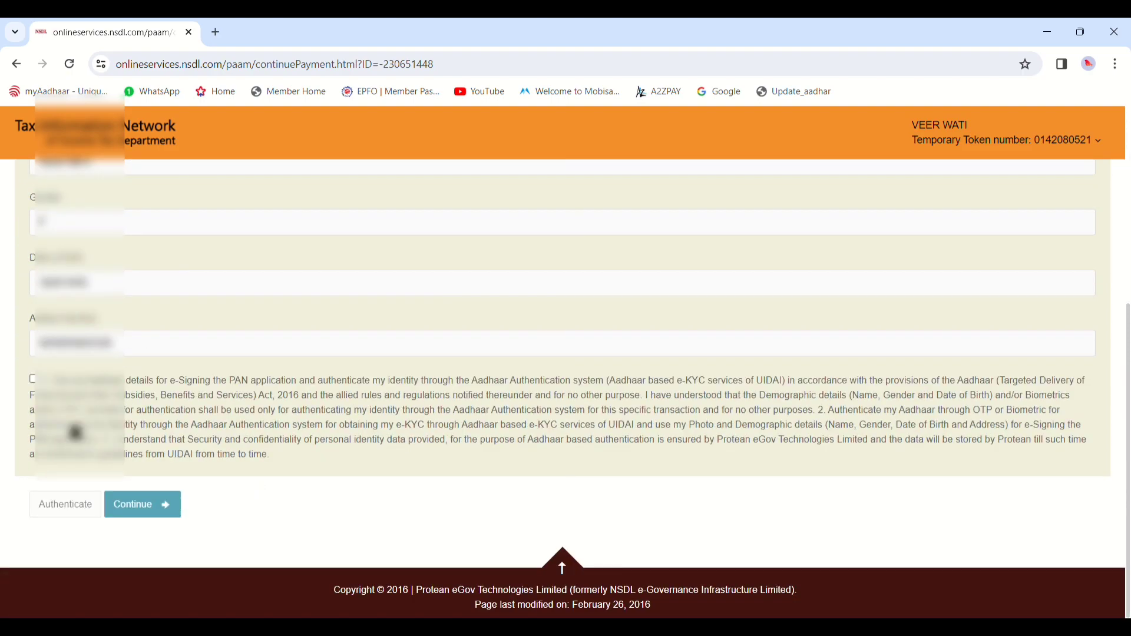
pyautogui.click(34, 379)
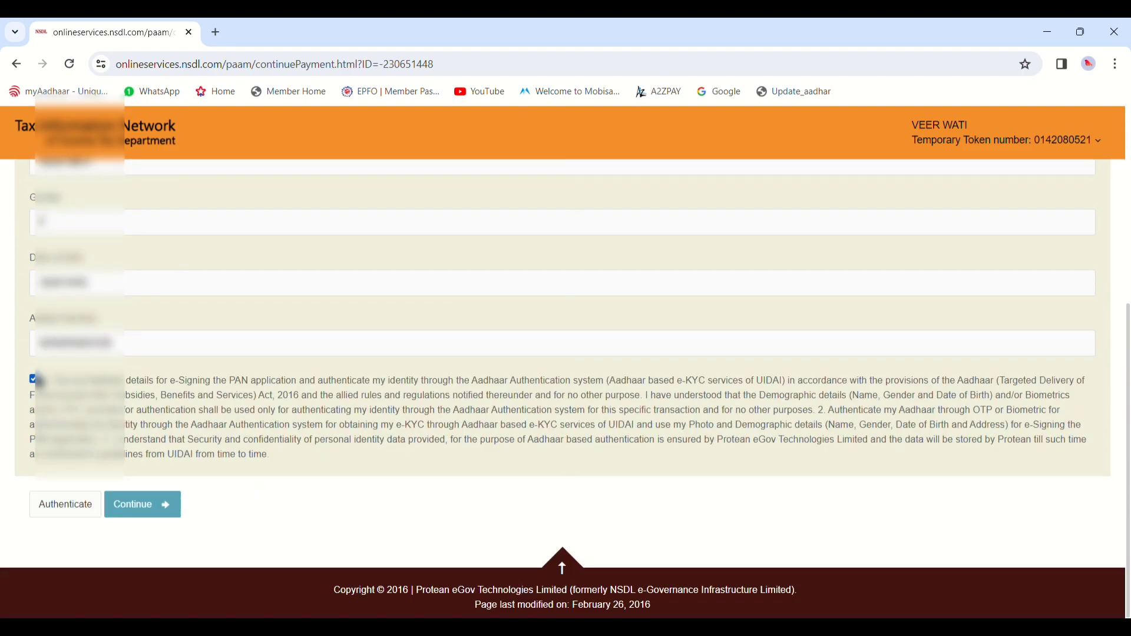
pyautogui.click(54, 508)
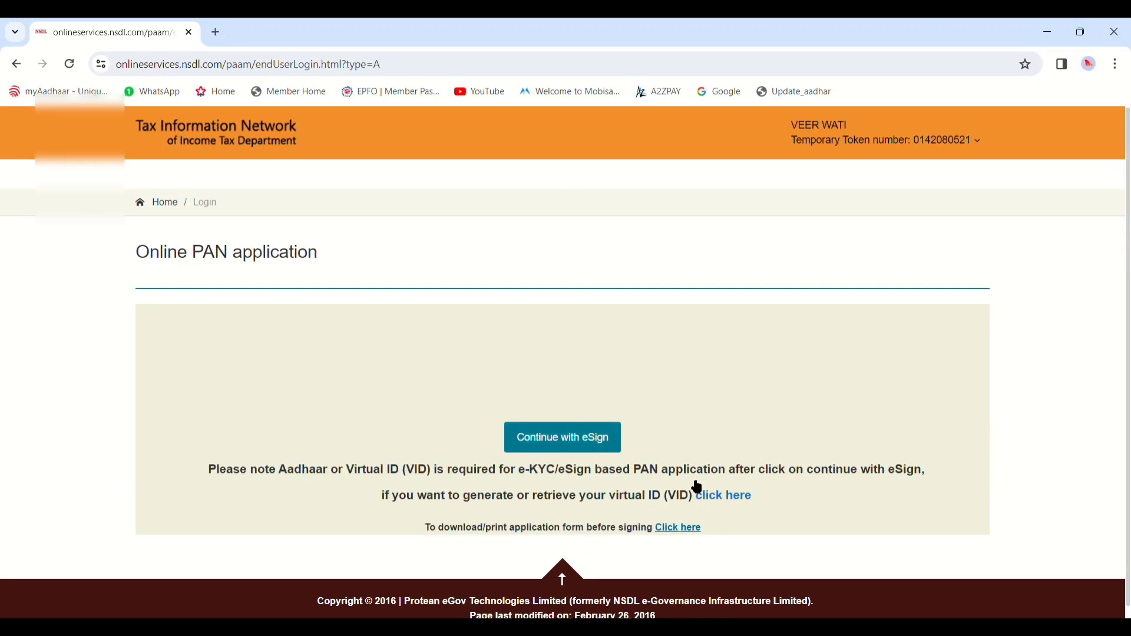
# E-sign the PAN application with the Aadhaar/VID, giving authorization and verifying the received OTP
pyautogui.click(577, 446)
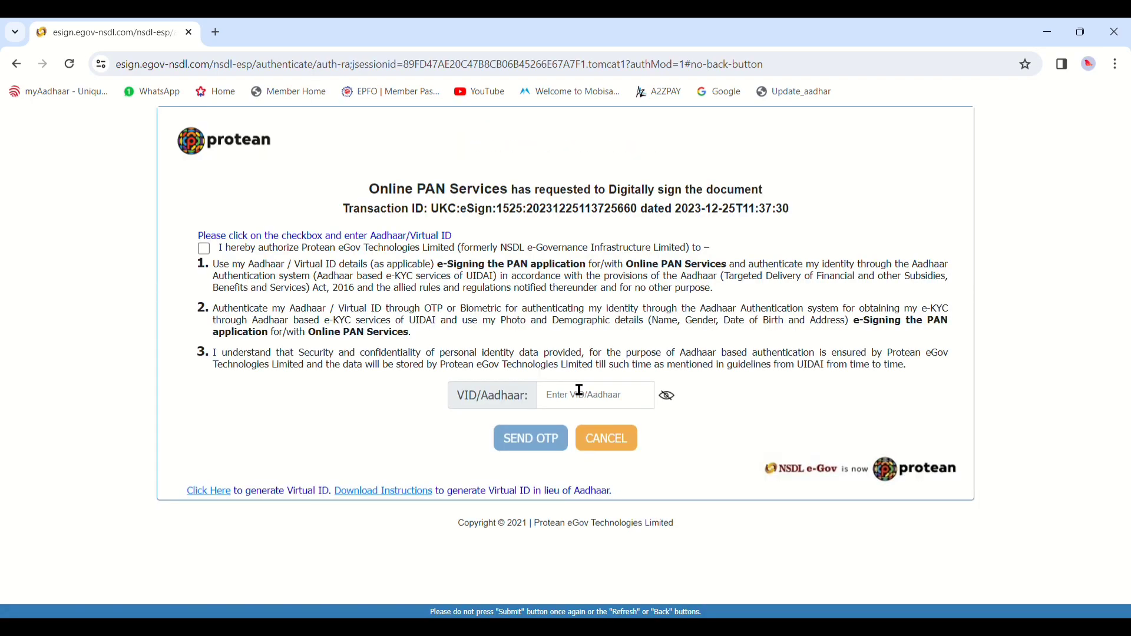
pyautogui.click(593, 407)
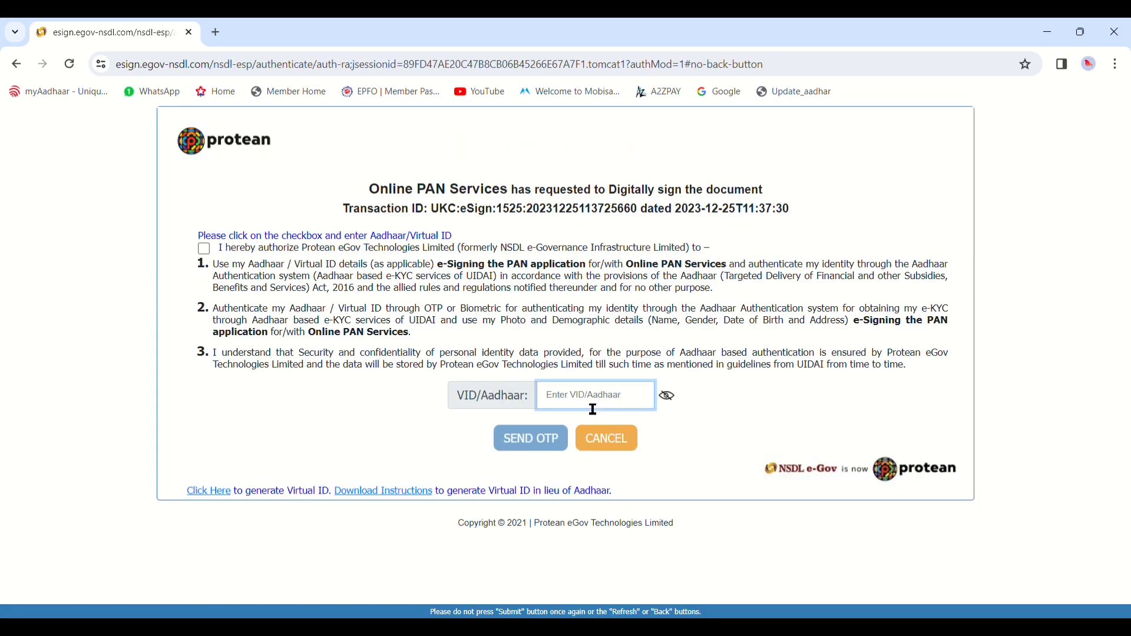
pyautogui.click(524, 438)
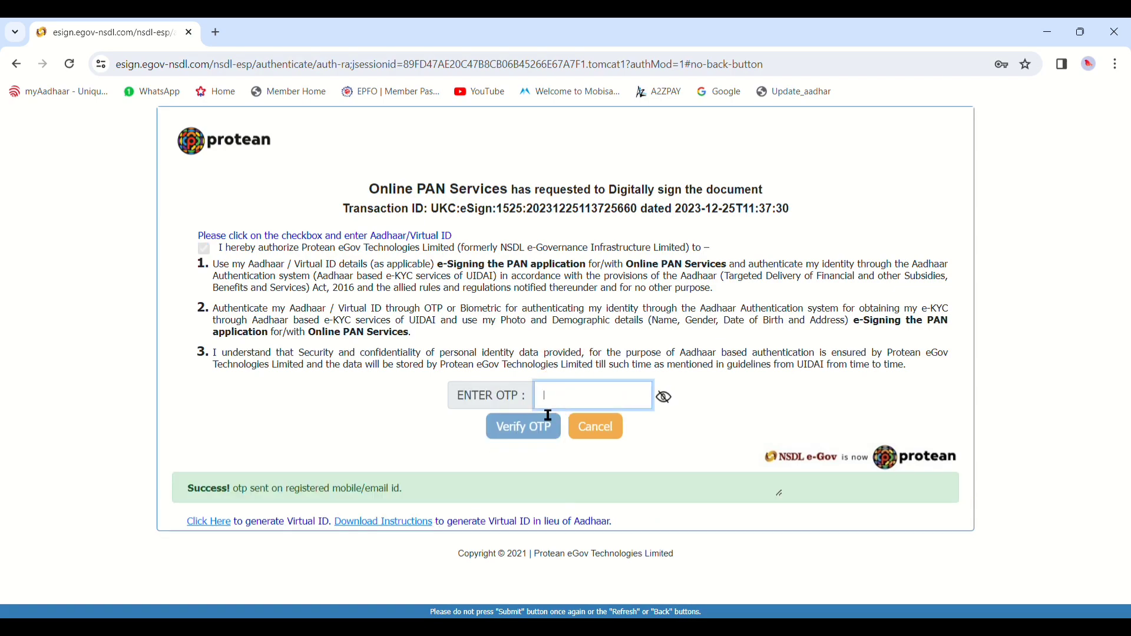
pyautogui.moveTo(211, 494); pyautogui.dragTo(234, 494)
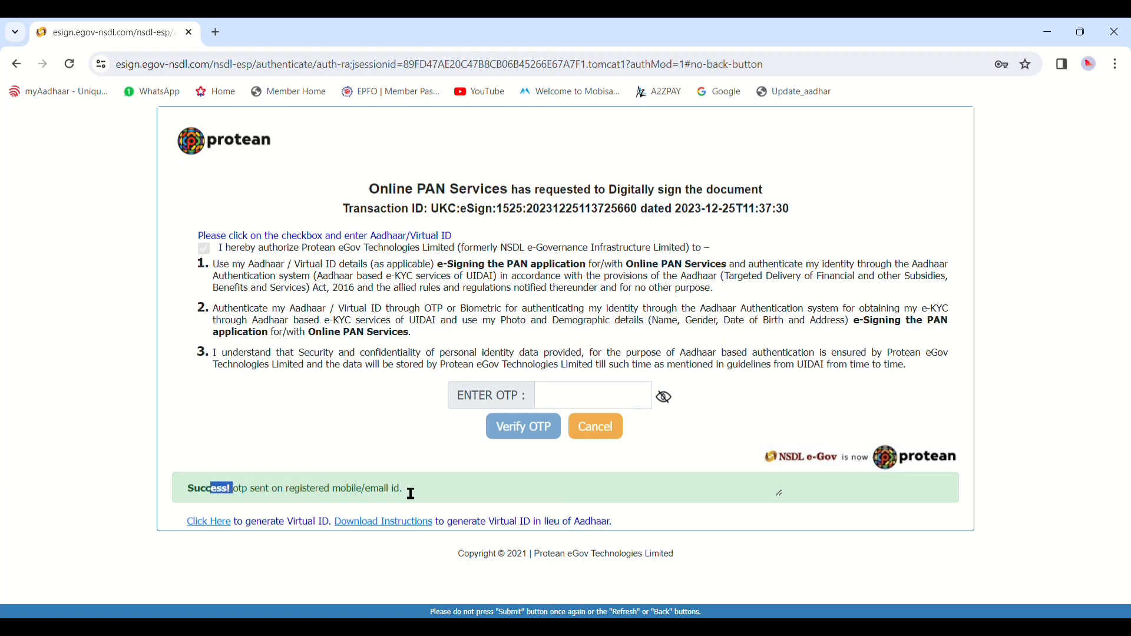
pyautogui.click(524, 428)
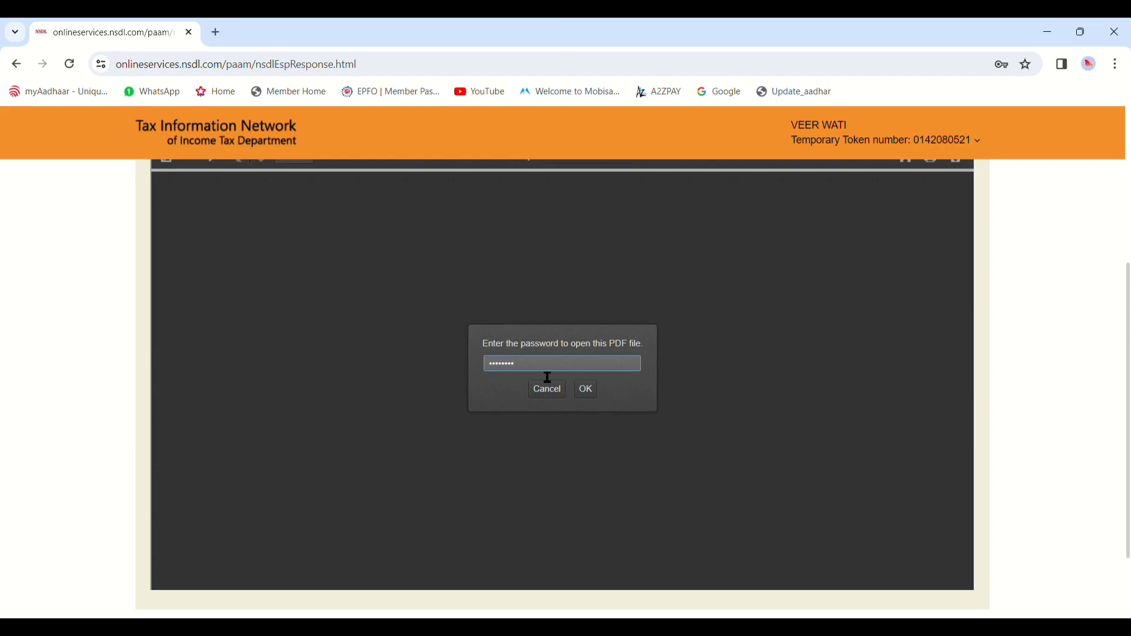
# Unlock the acknowledgement PDF with its password and bring the Download PDF button into view
pyautogui.click(586, 390)
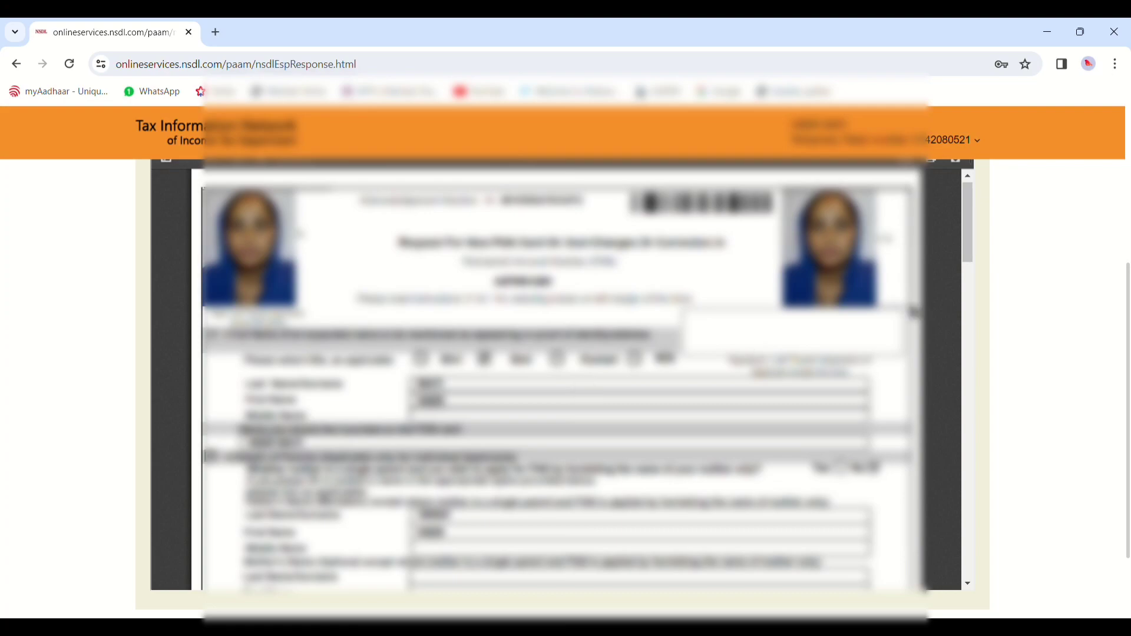
pyautogui.moveTo(968, 248); pyautogui.dragTo(992, 224)
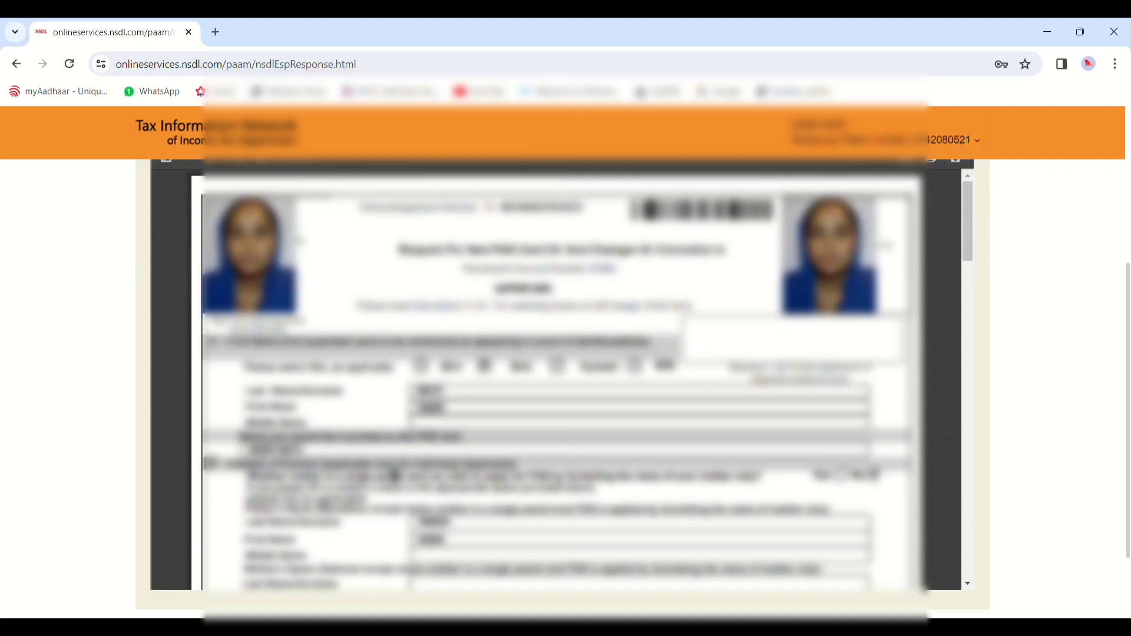
pyautogui.scroll(5, 318, 318)
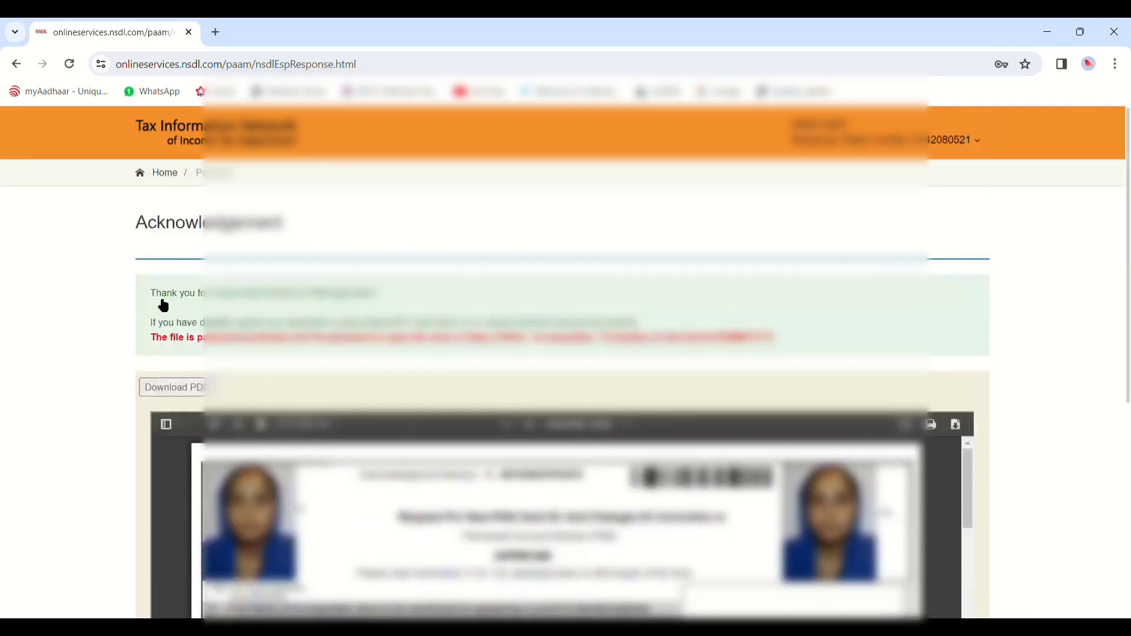